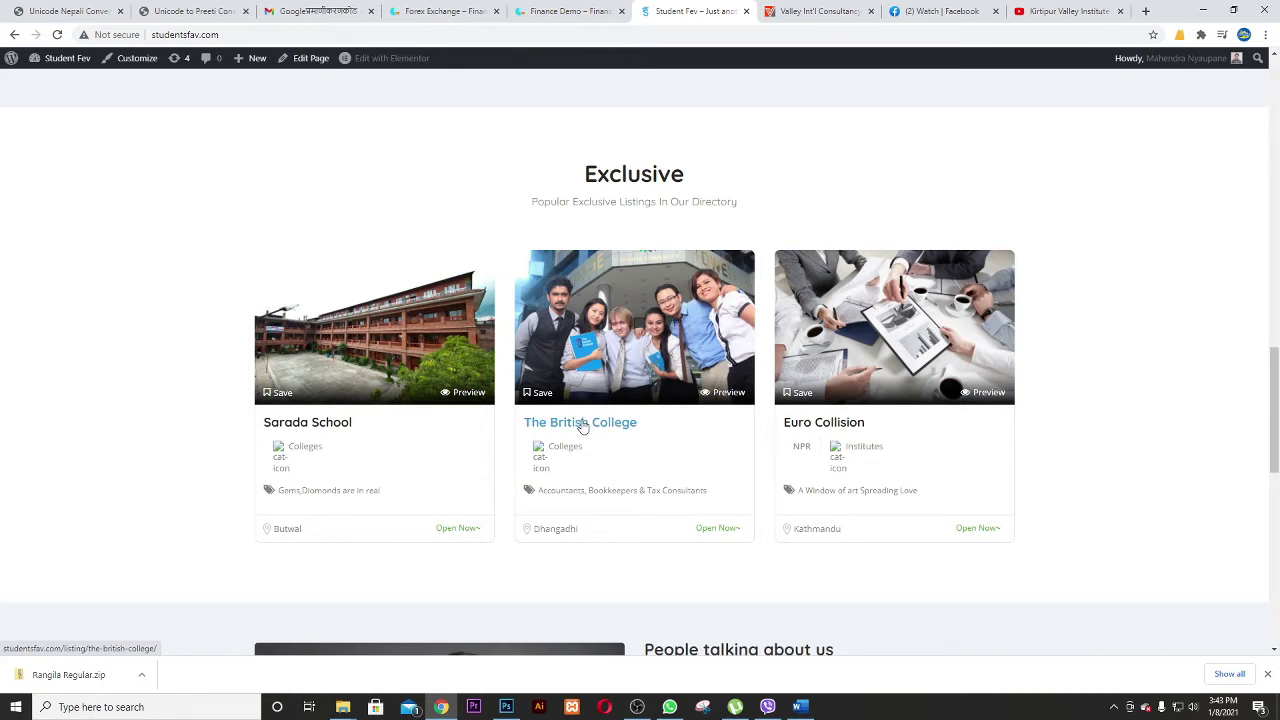
Open The British College listing from the Exclusive section and browse the enlarged photos in its gallery.
click(583, 424)
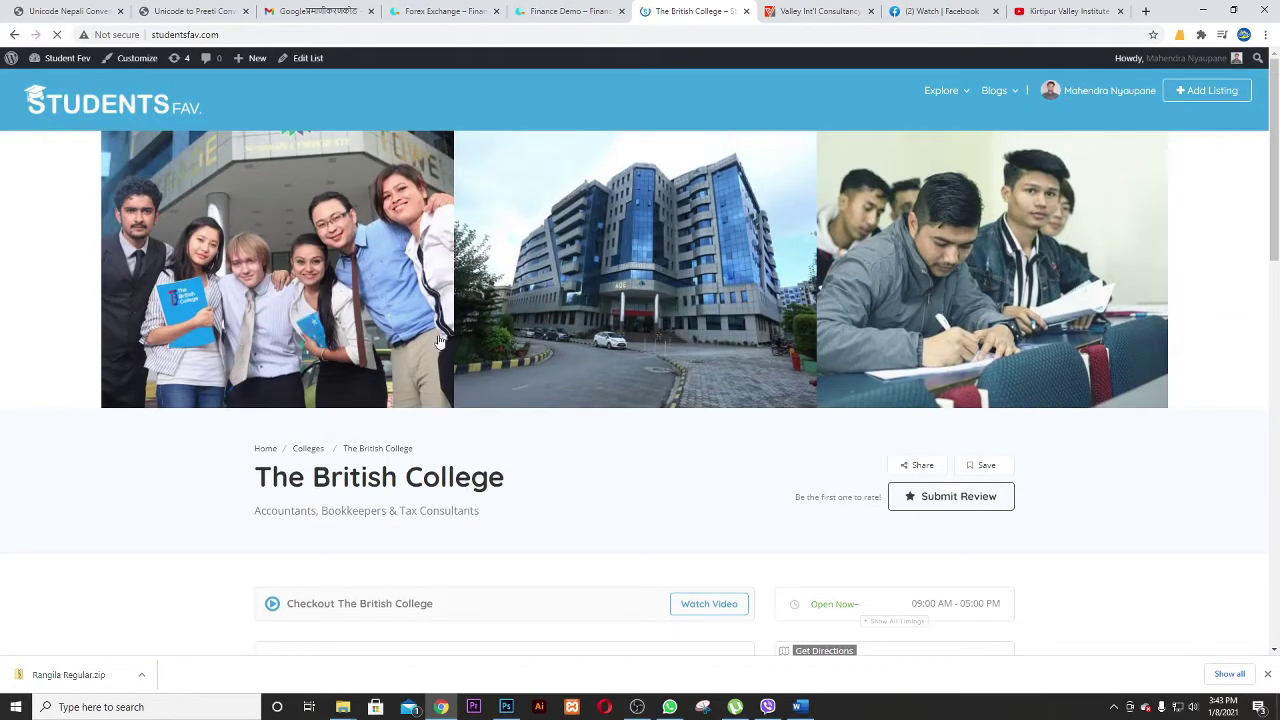
click(305, 288)
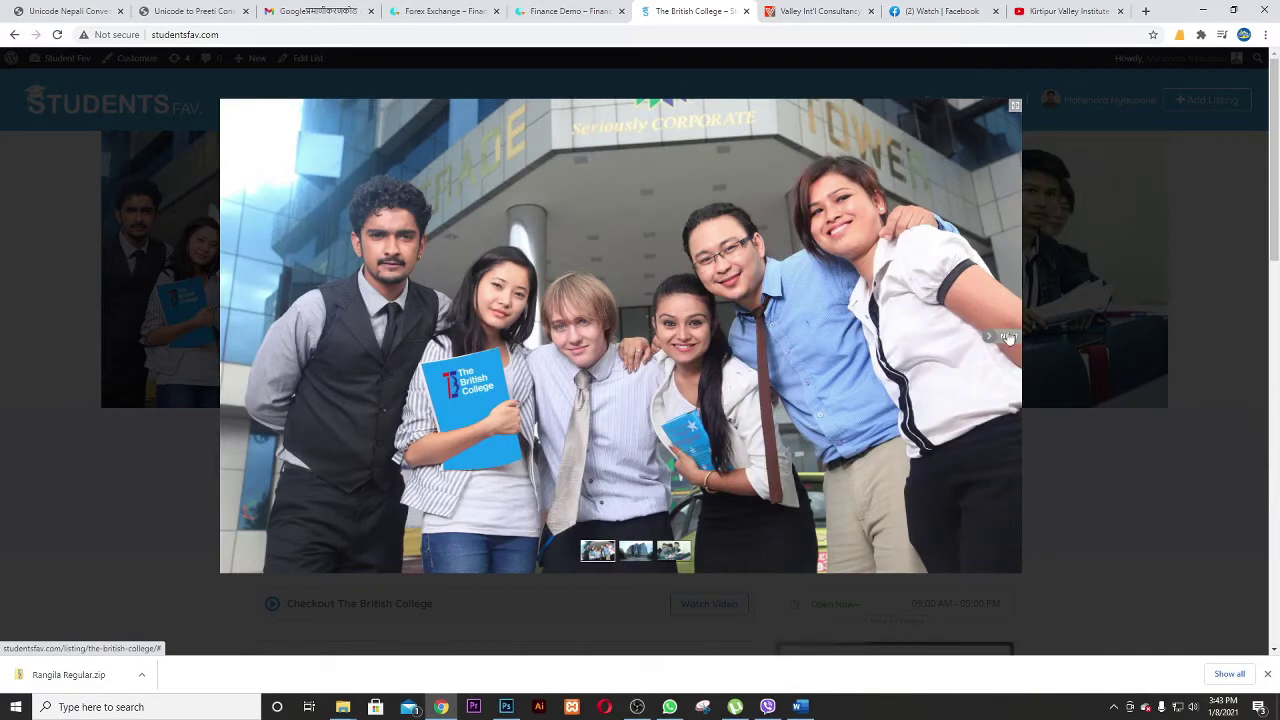
click(1010, 337)
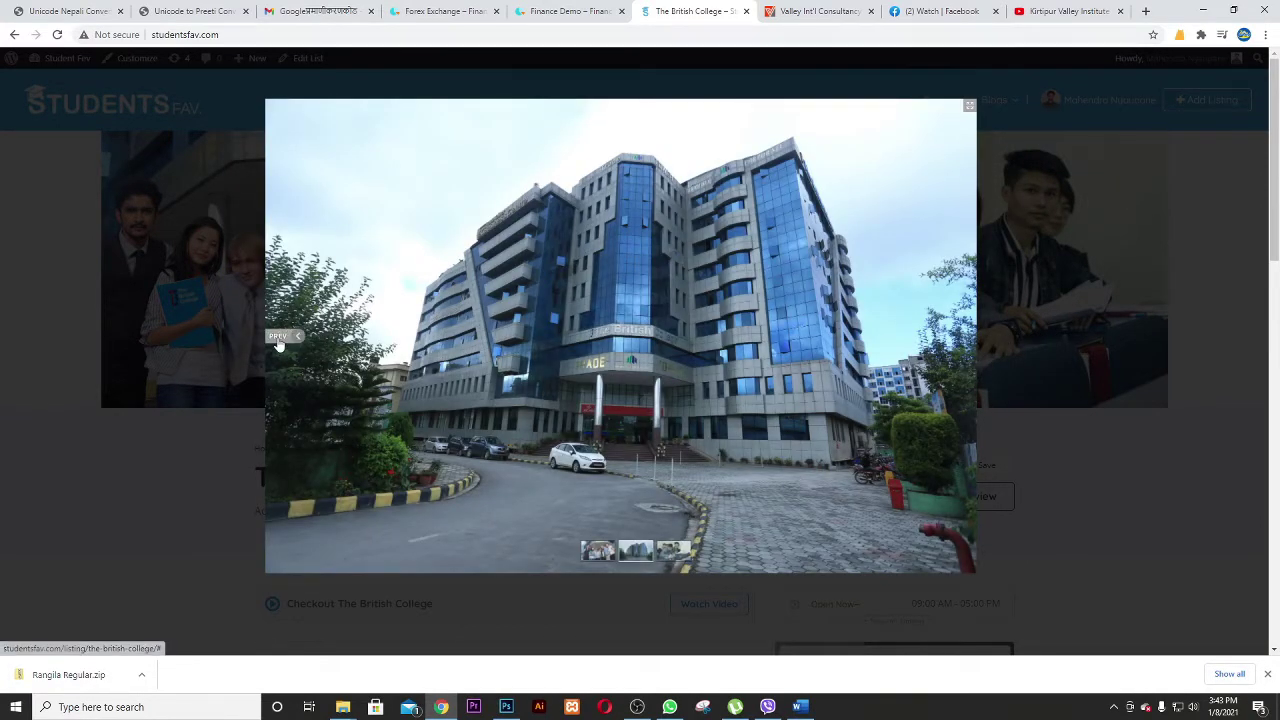
click(279, 343)
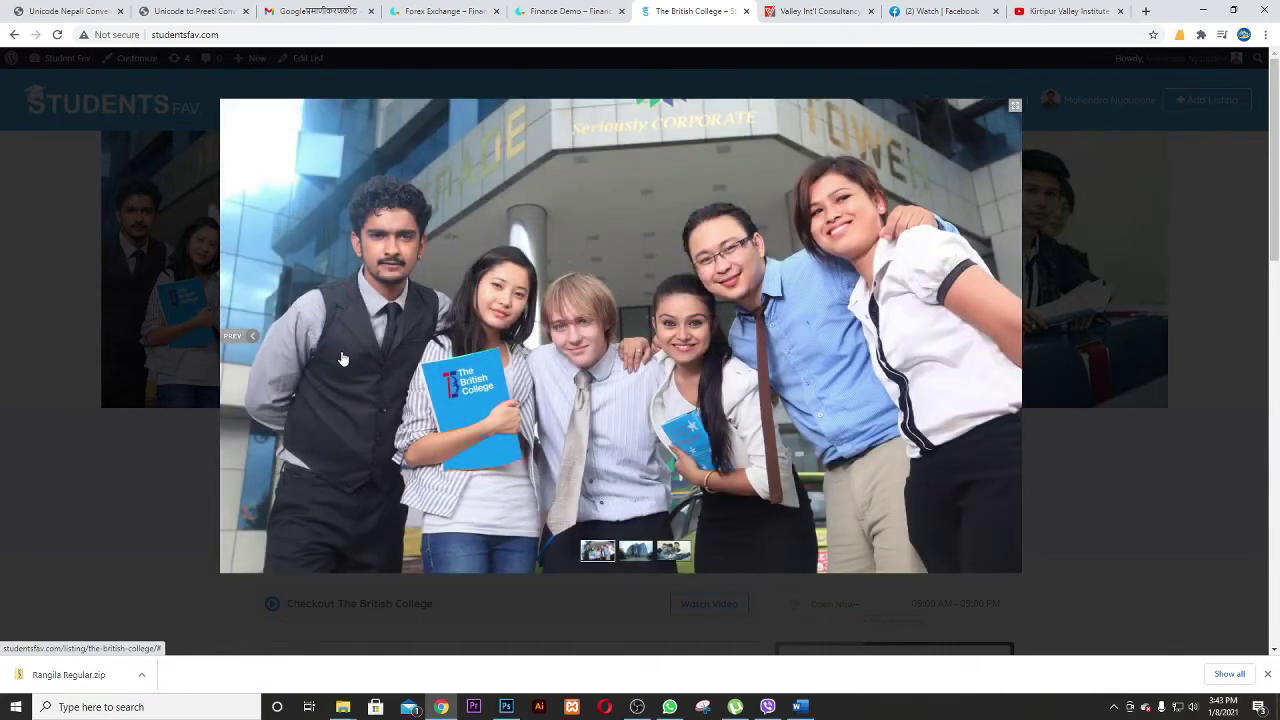
key(Escape)
Examine the title and tagline on The British College listing page by highlighting each text.
scroll(320, 374, down, 2)
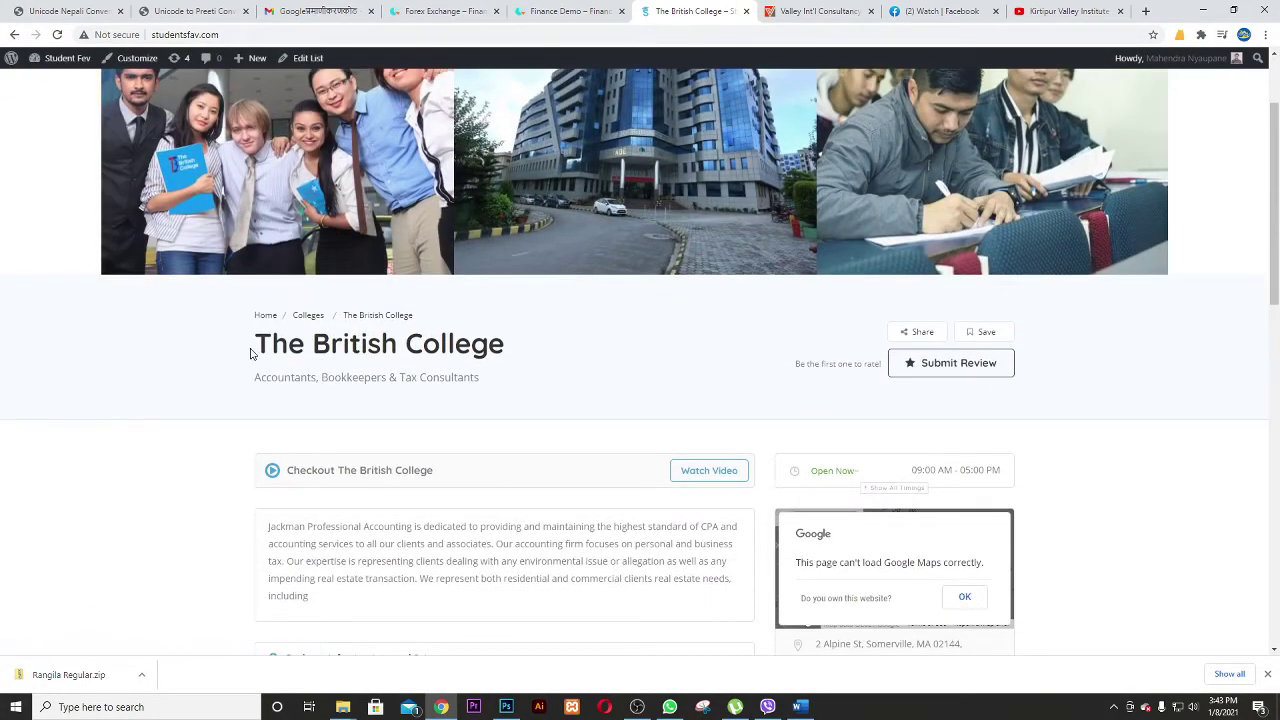
drag(251, 352, 517, 358)
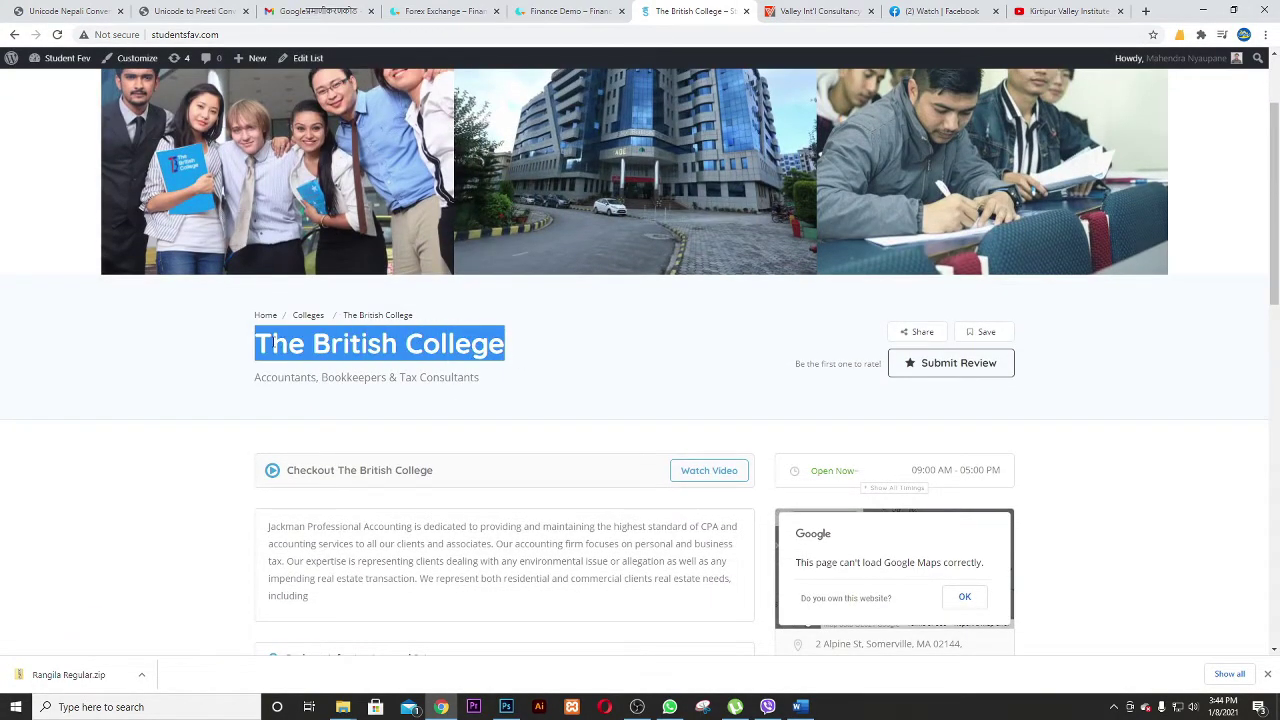
drag(261, 341, 460, 346)
double_click(455, 345)
triple_click(326, 343)
click(531, 350)
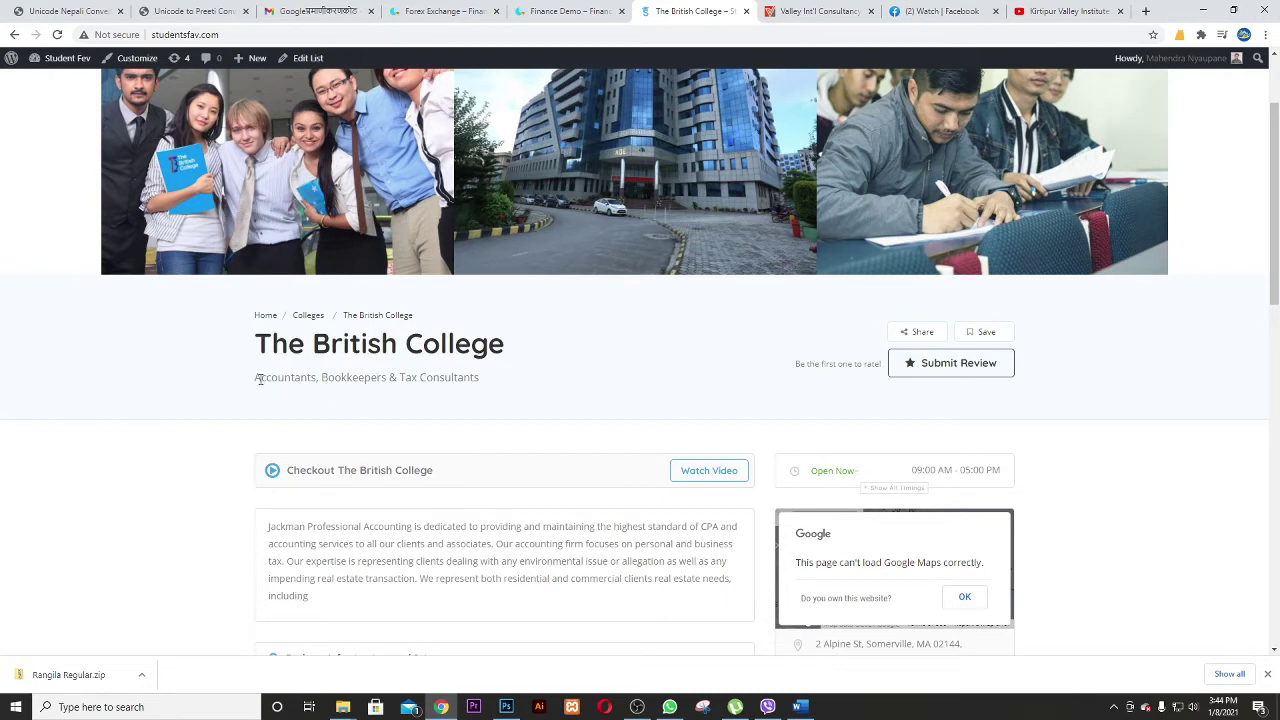
drag(259, 379, 510, 383)
click(575, 379)
Look through the listing page's video, description, FAQ, map, contact details and enquiry form.
scroll(300, 520, down, 1)
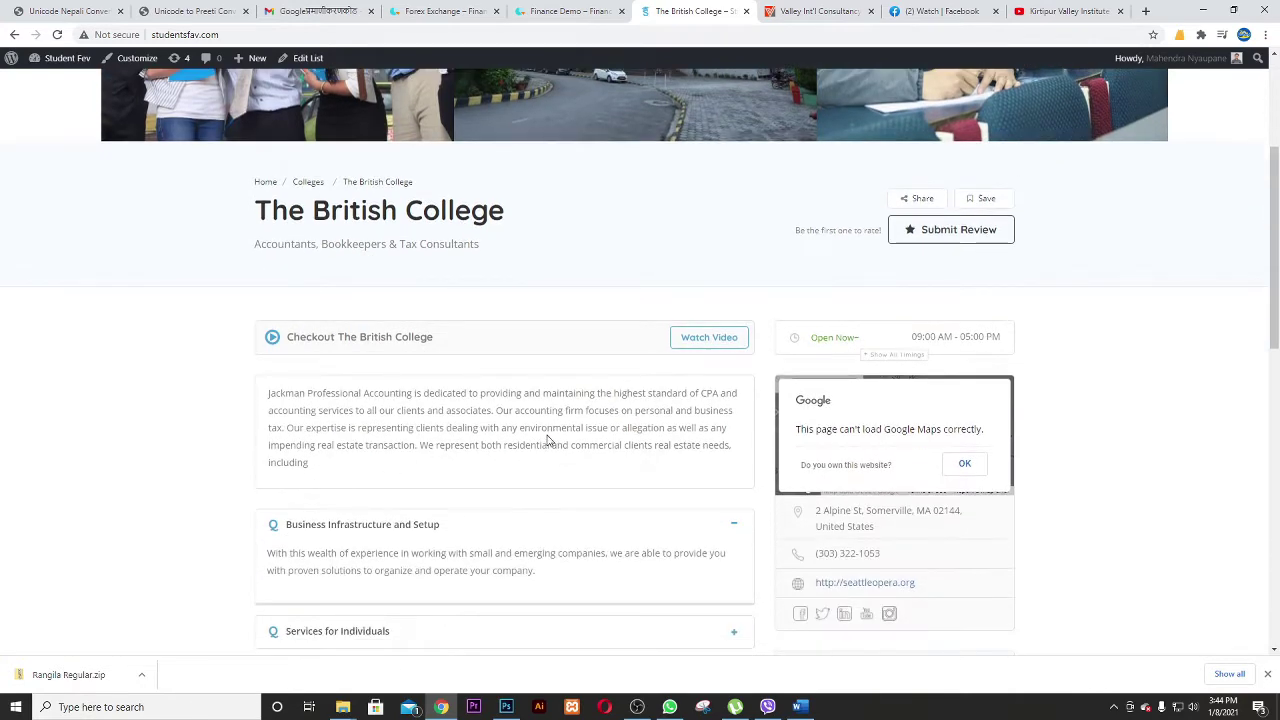
scroll(546, 440, down, 1)
scroll(360, 488, down, 1)
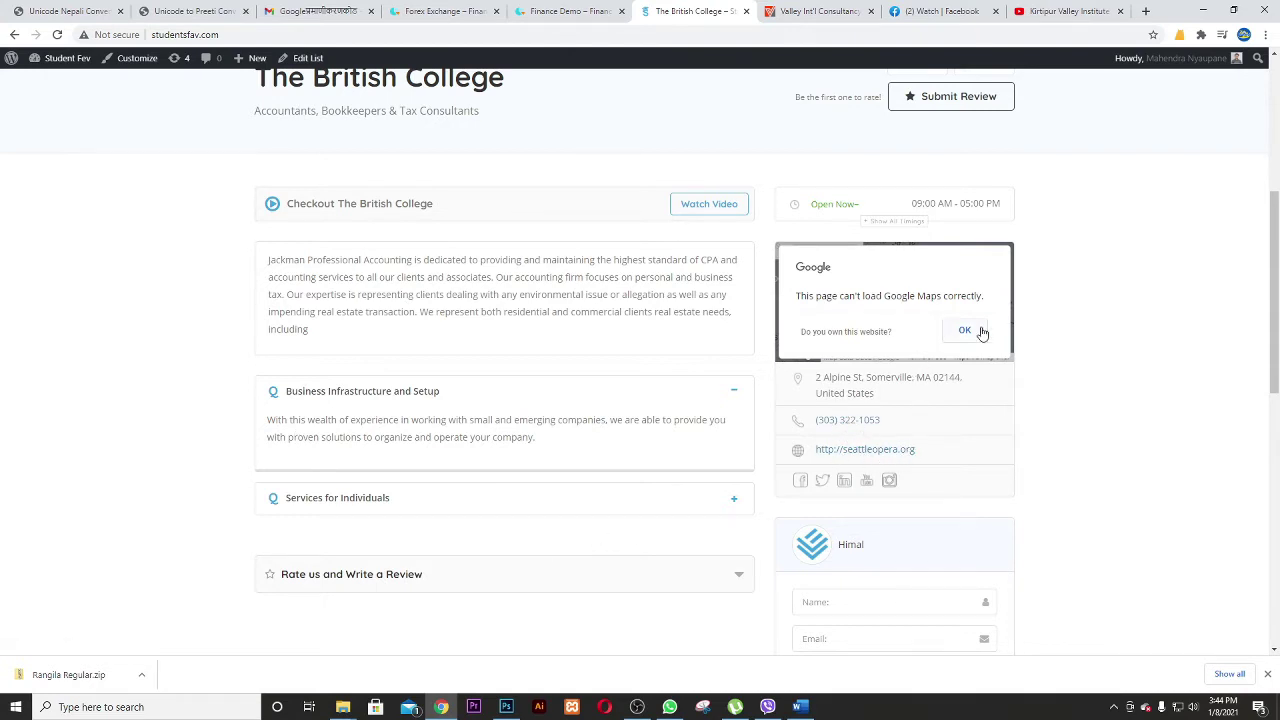
scroll(860, 540, down, 4)
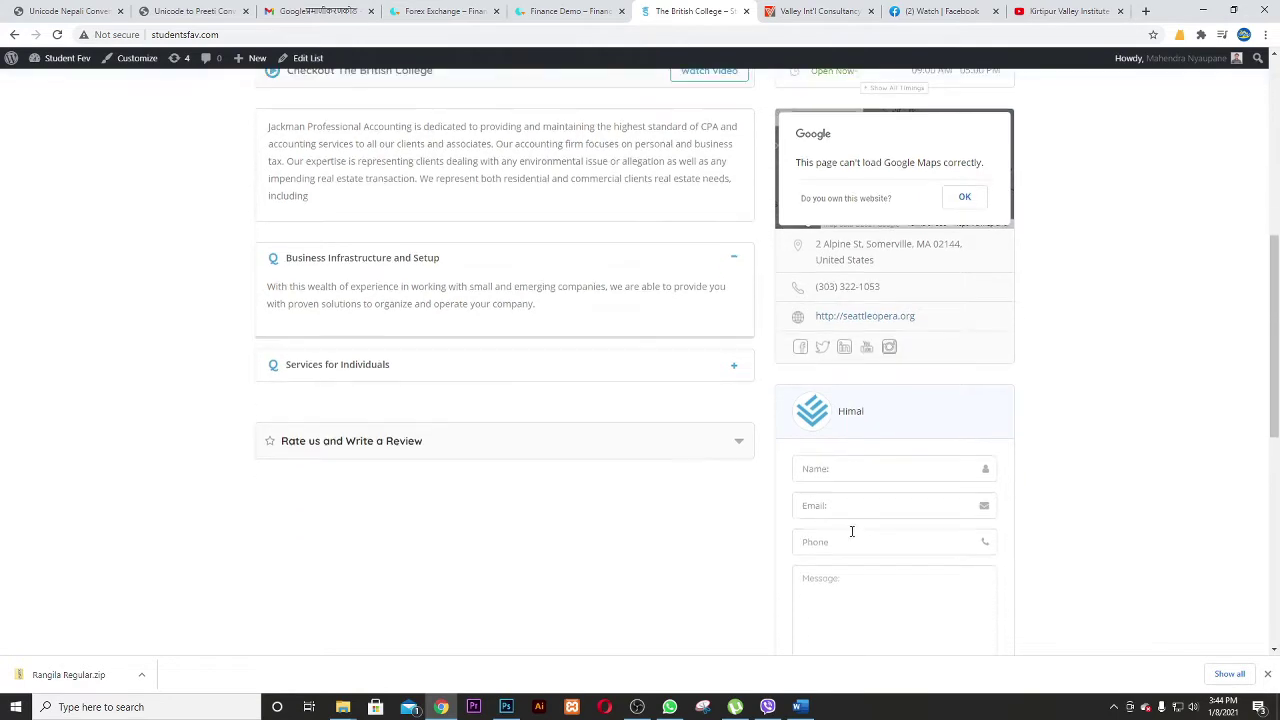
scroll(690, 456, down, 2)
scroll(689, 451, up, 10)
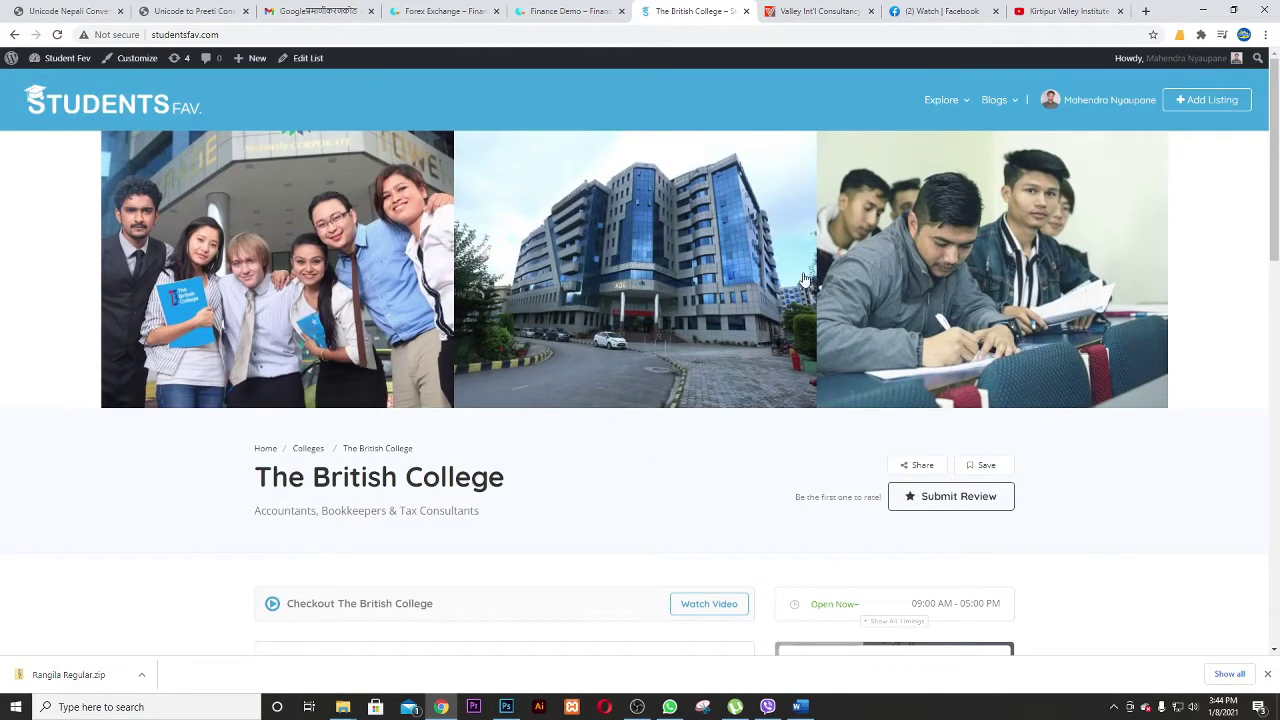
Go to the site's WordPress dashboard and open the overview of all listings.
mouse_move(38, 62)
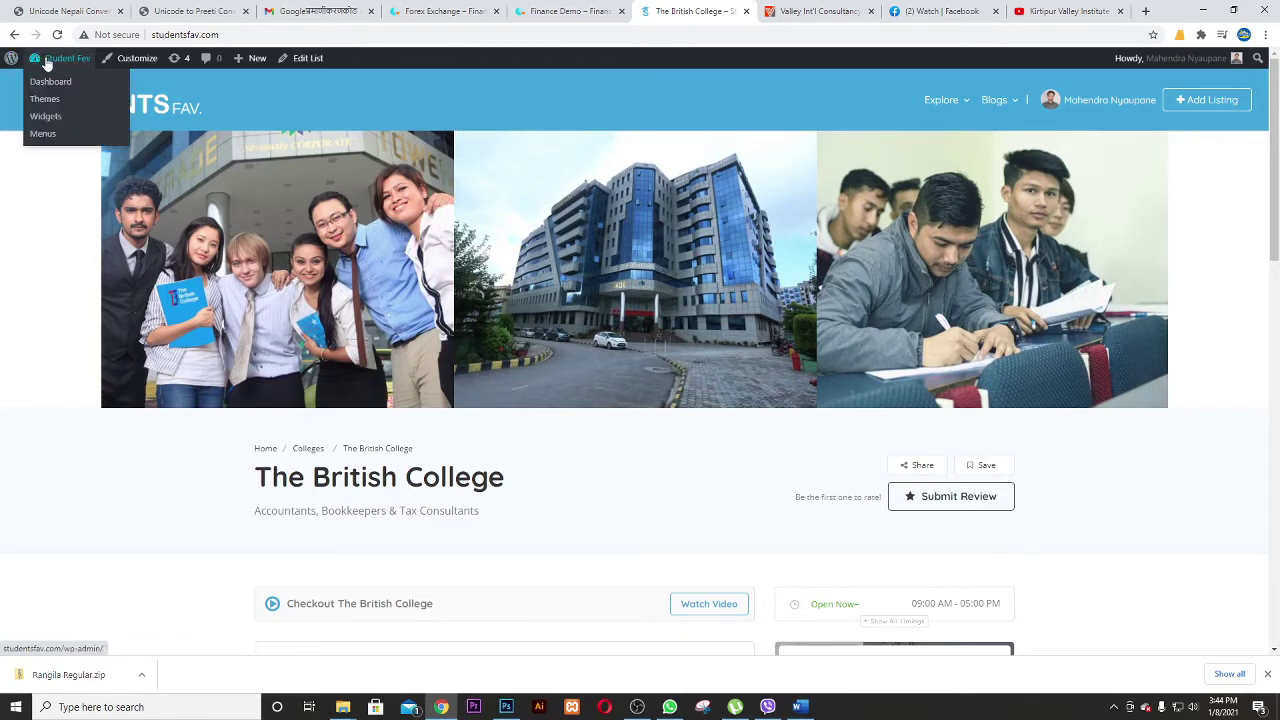
click(49, 88)
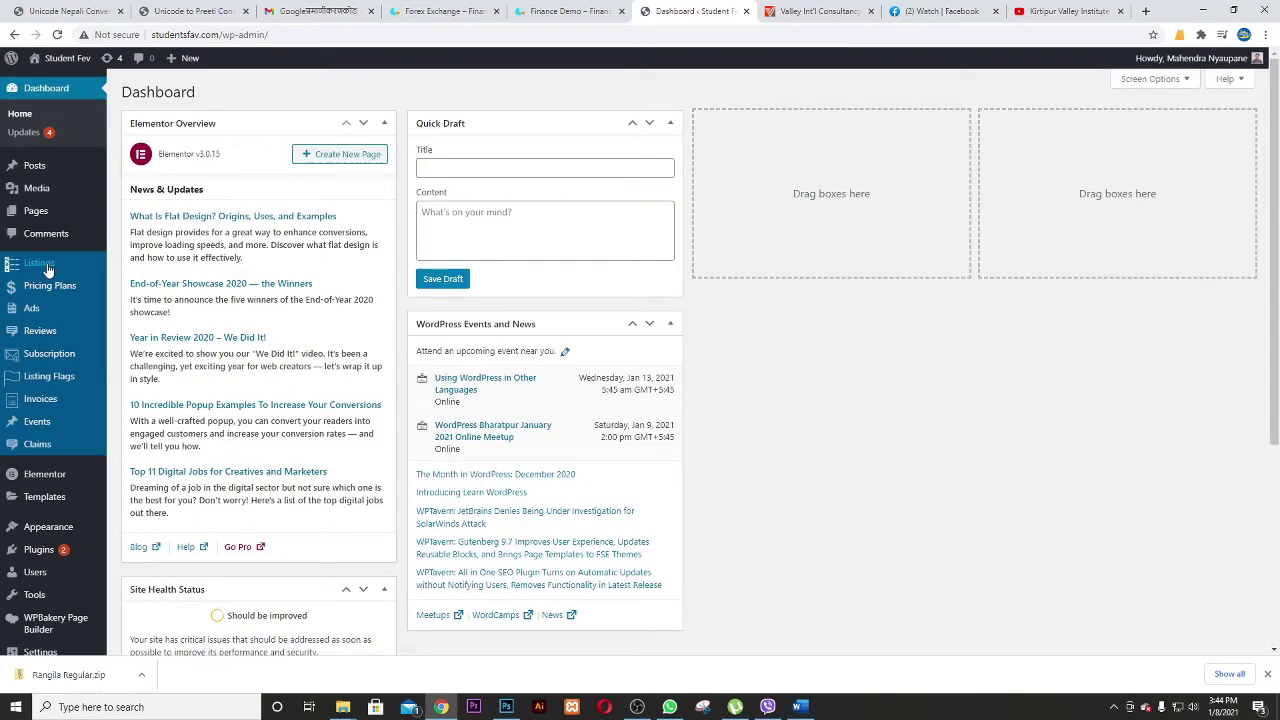
mouse_move(46, 270)
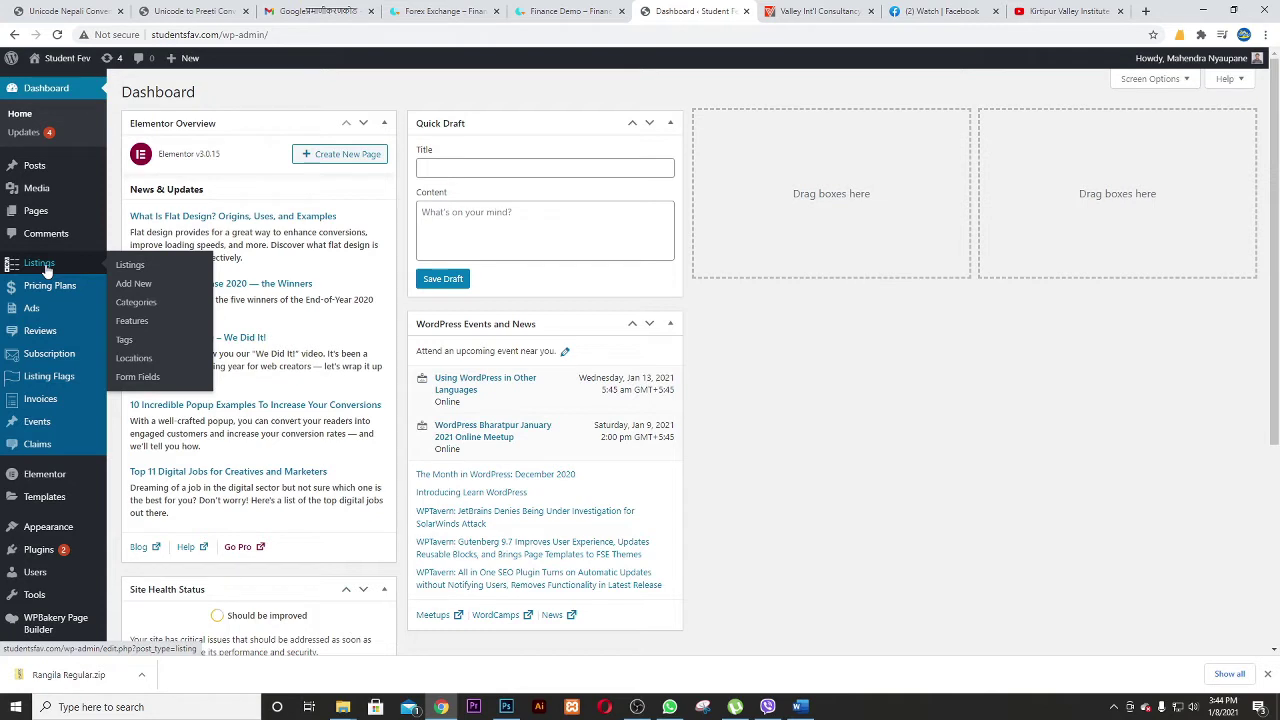
click(131, 268)
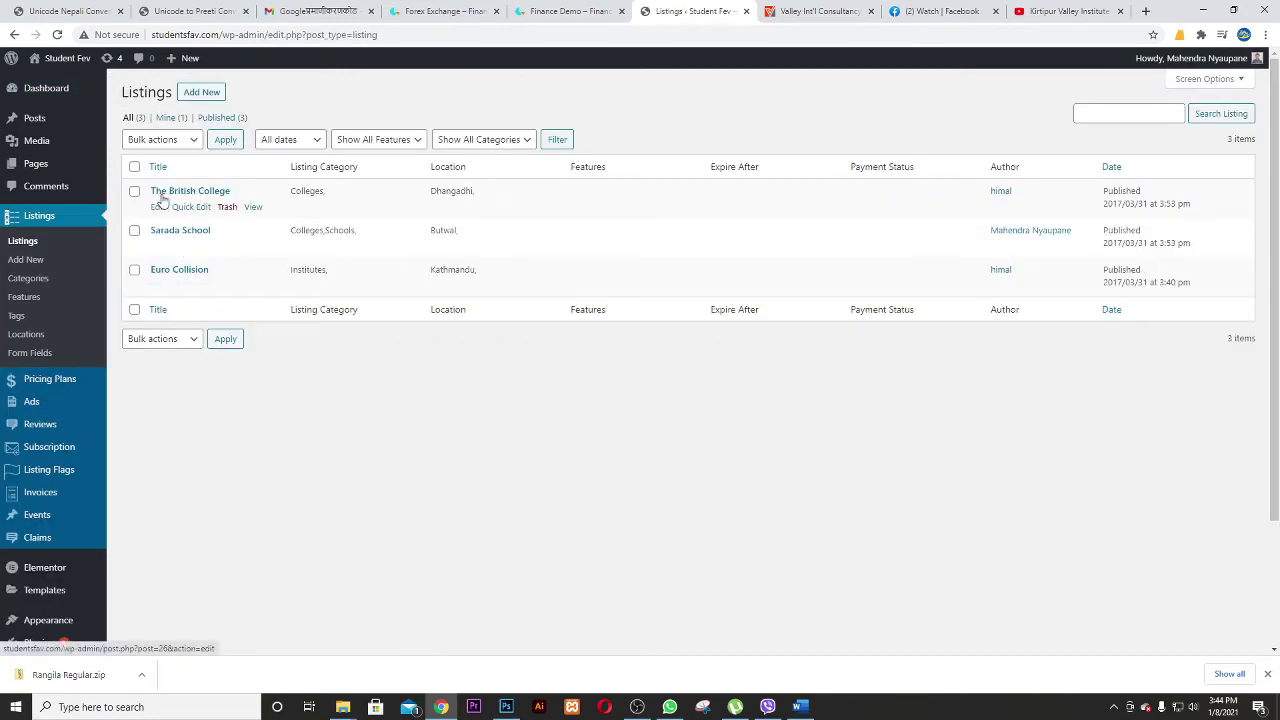
scroll(369, 331, down, 3)
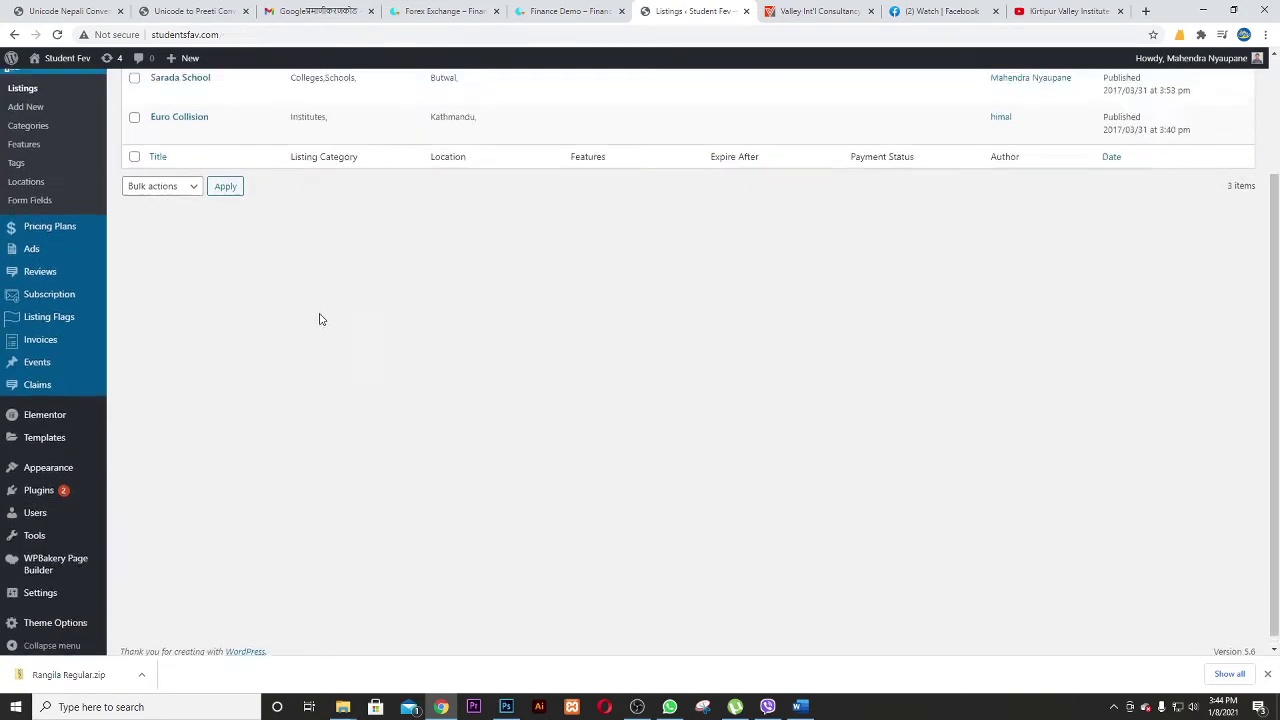
scroll(317, 317, up, 3)
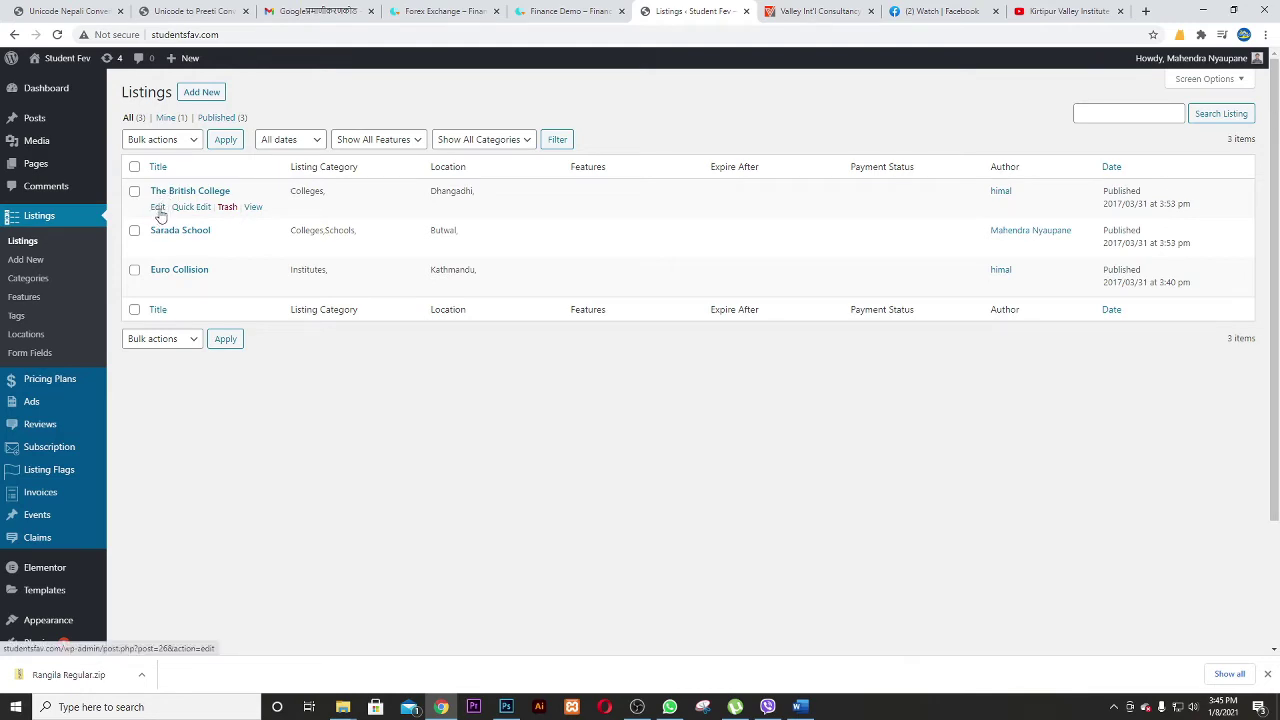
Open The British College listing for editing and inspect its title and description text.
click(158, 208)
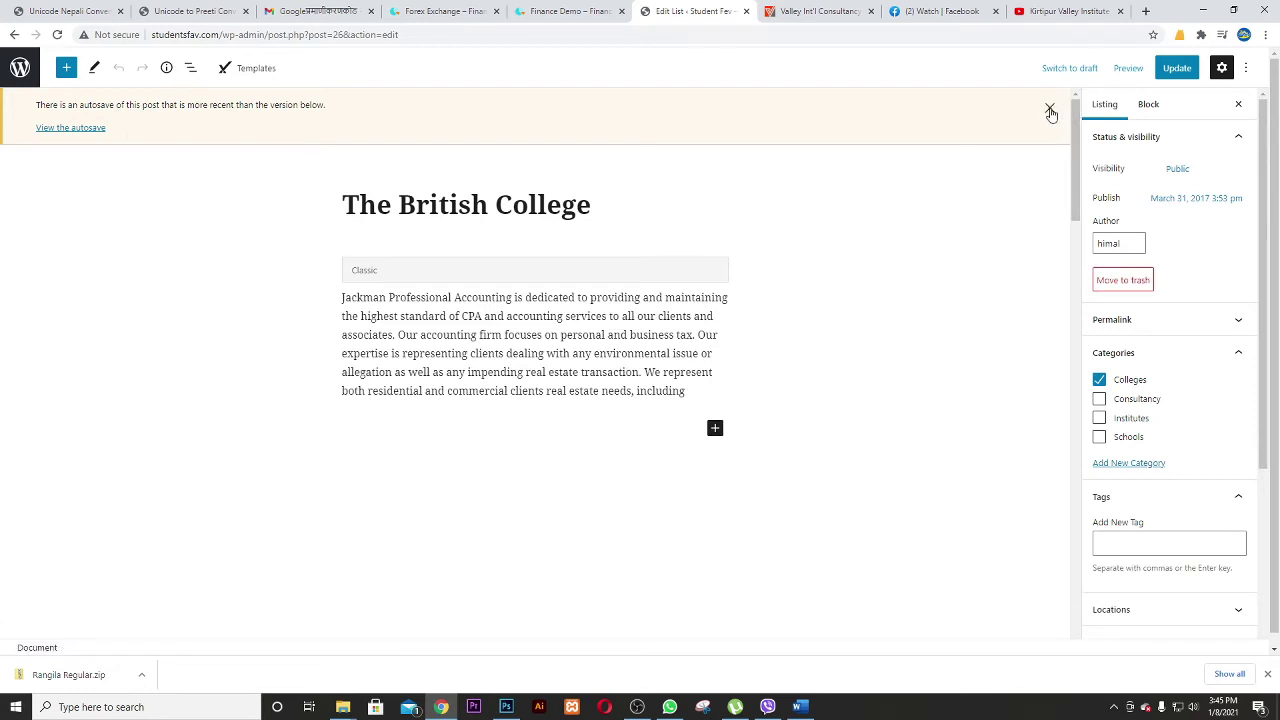
click(440, 205)
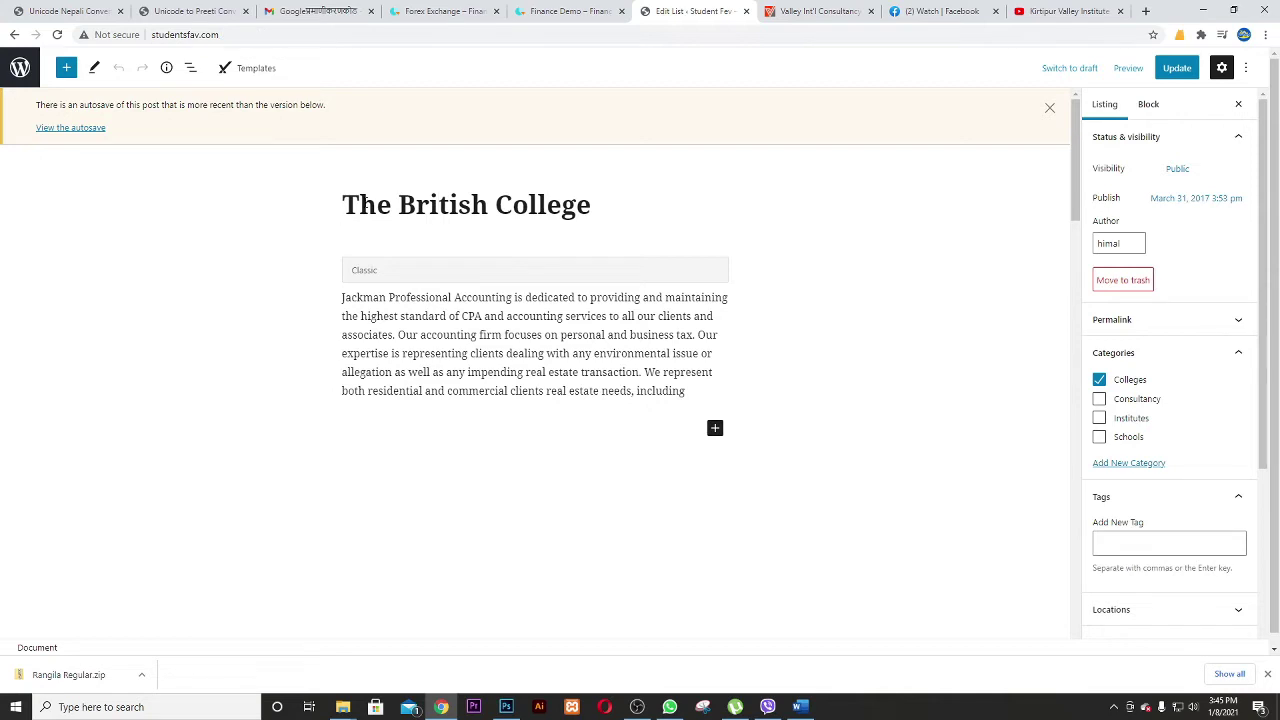
drag(342, 205, 633, 204)
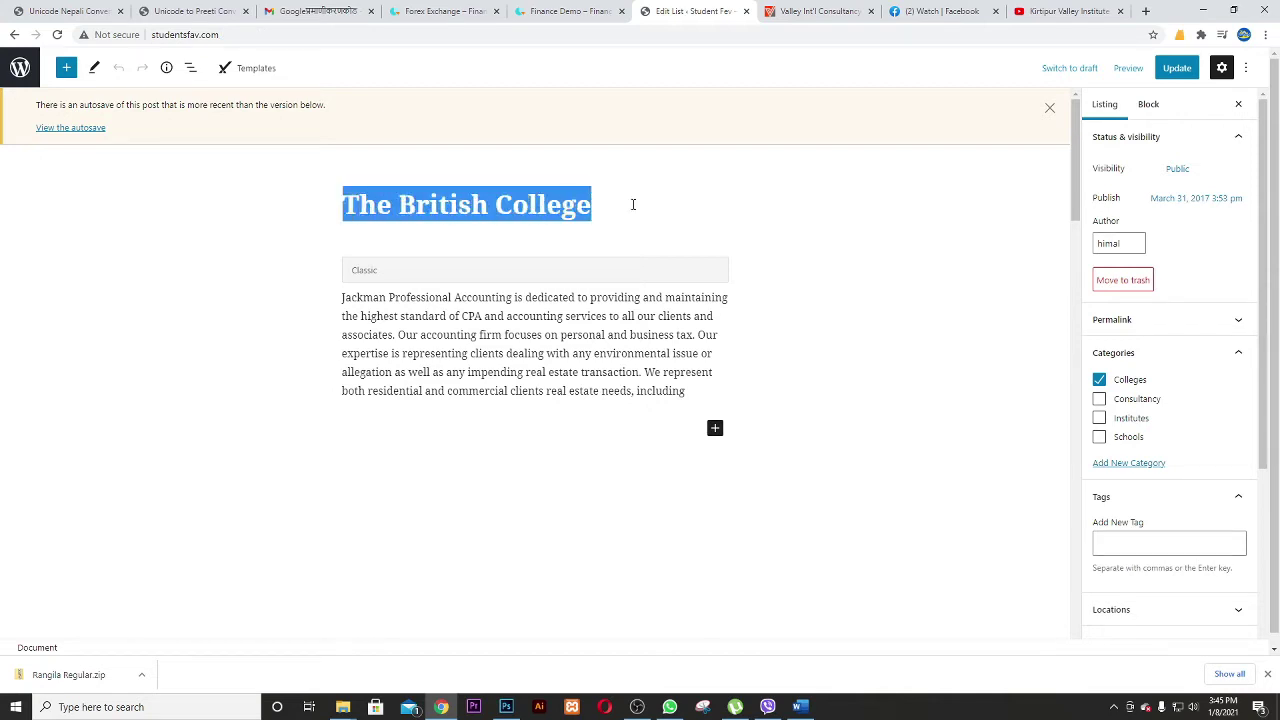
click(521, 336)
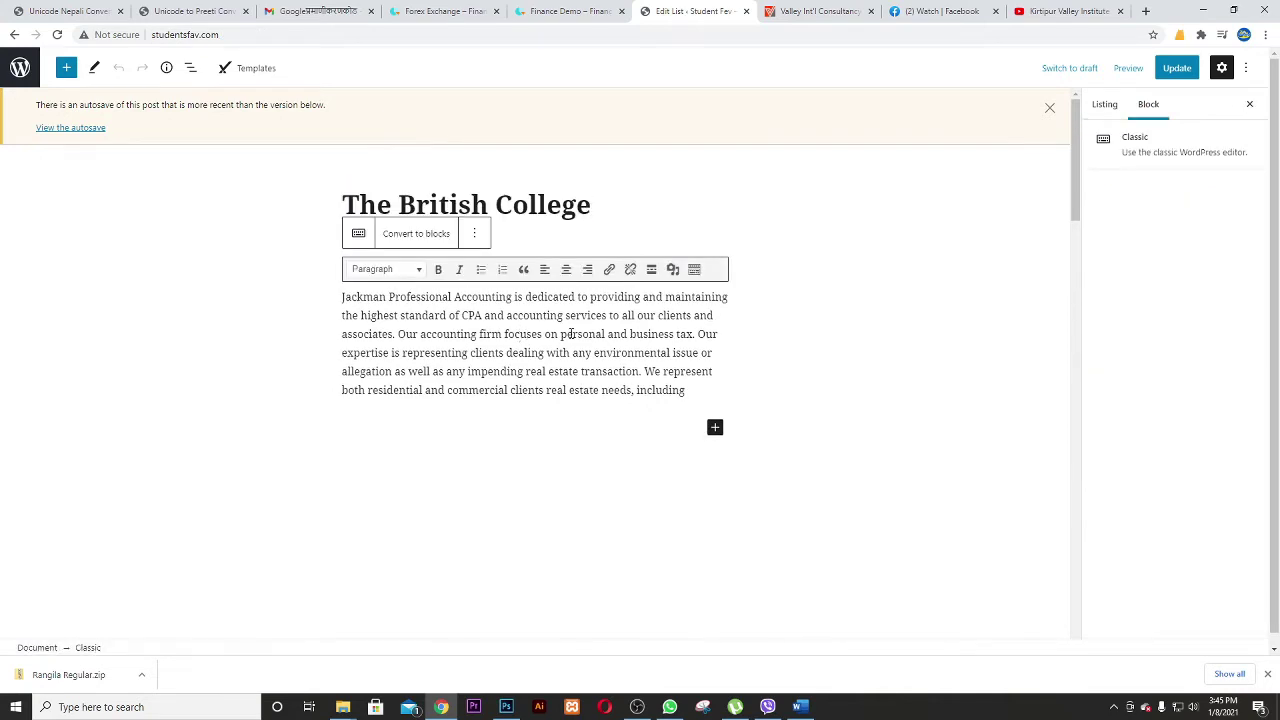
Review the business tagline, Google address, coordinates and map pin in the listing settings.
scroll(689, 335, down, 4)
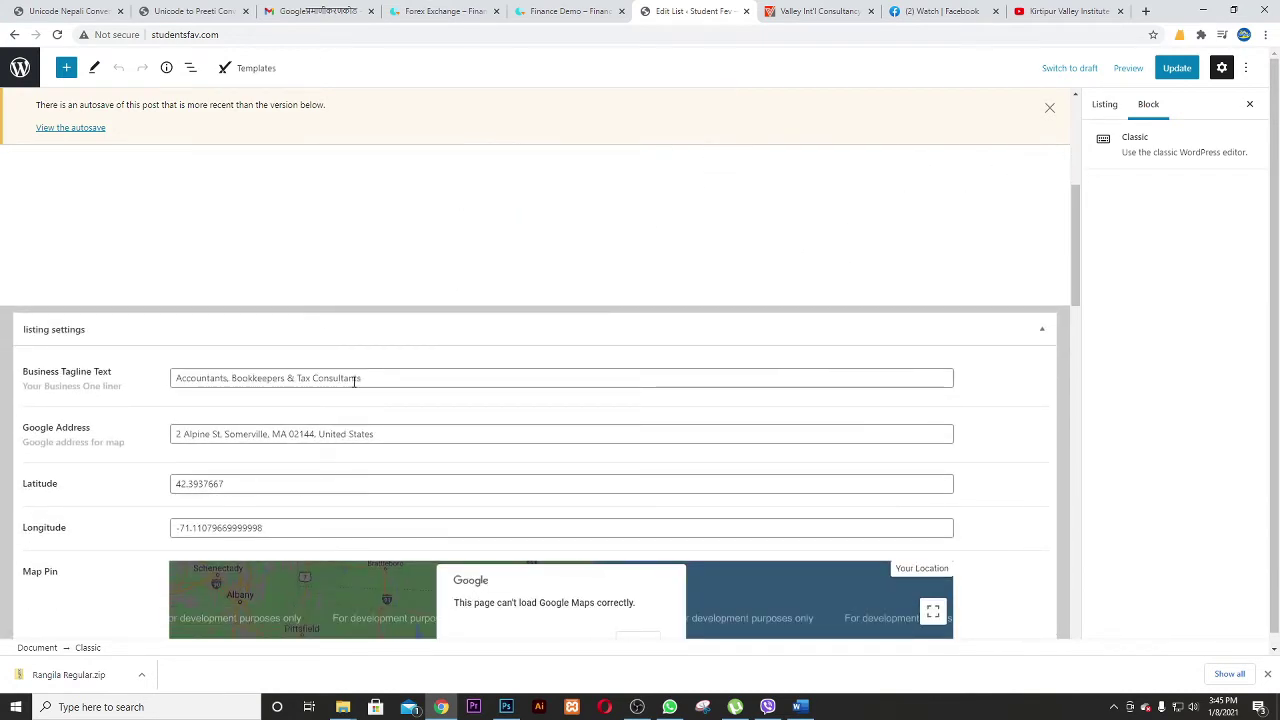
drag(355, 381, 172, 375)
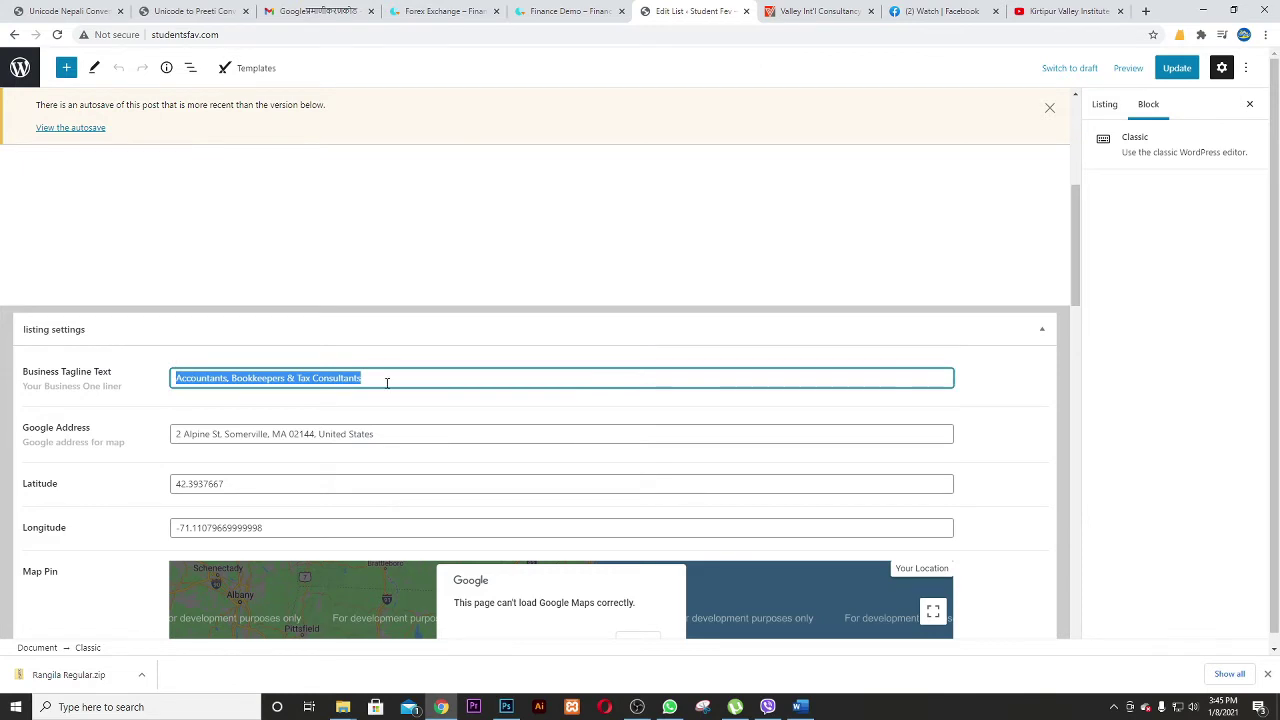
scroll(387, 382, down, 2)
scroll(310, 333, down, 1)
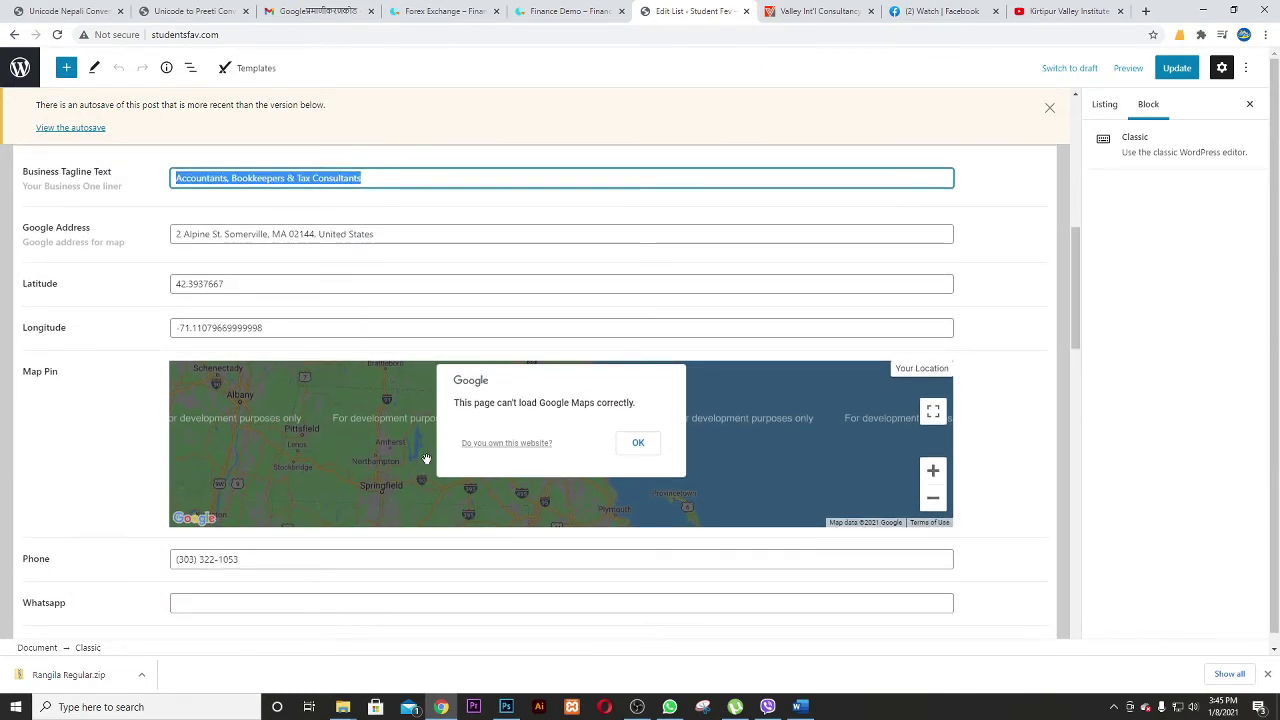
scroll(306, 374, down, 1)
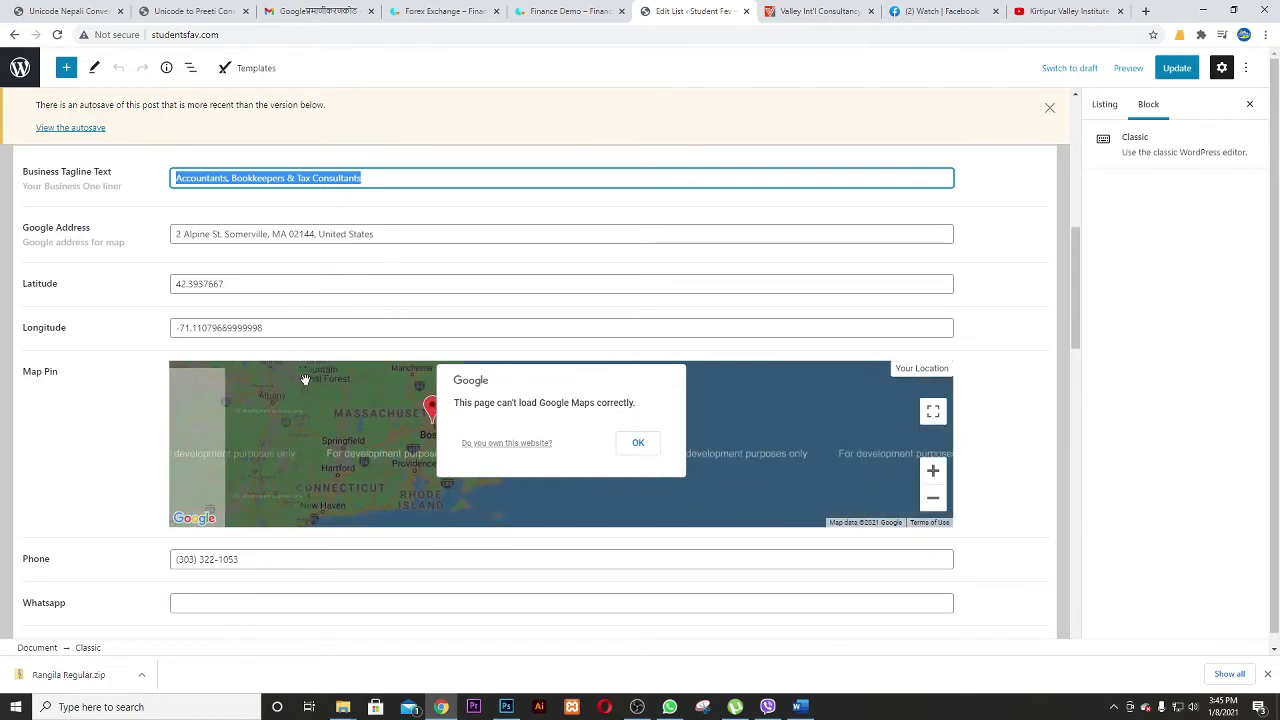
Inspect the phone, Whatsapp, email and website fields in the listing settings.
click(255, 561)
scroll(240, 514, down, 1)
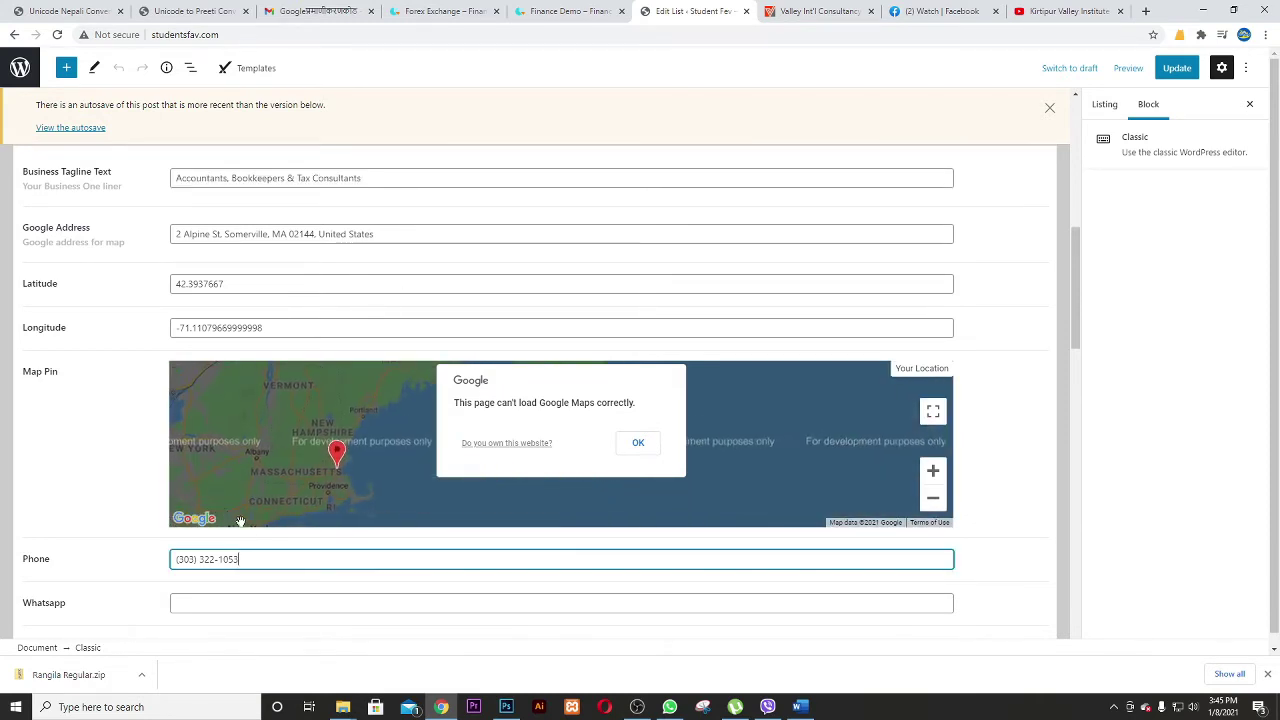
scroll(215, 547, down, 1)
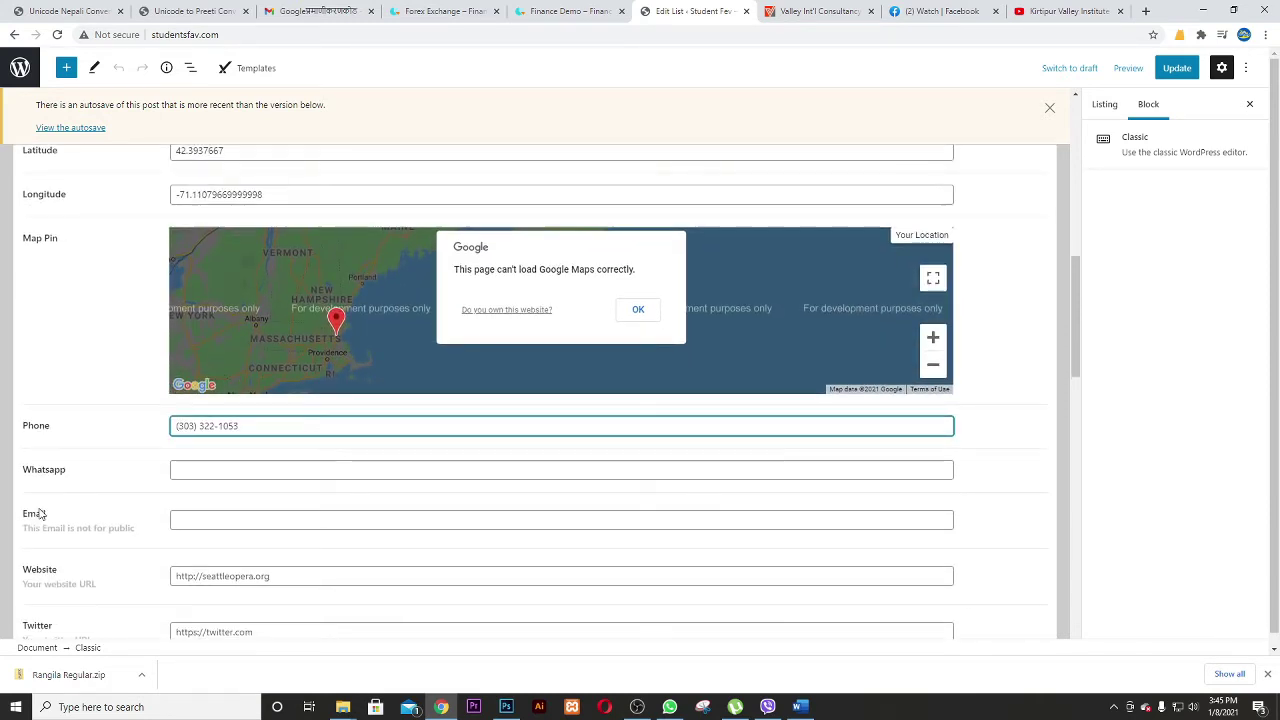
click(218, 470)
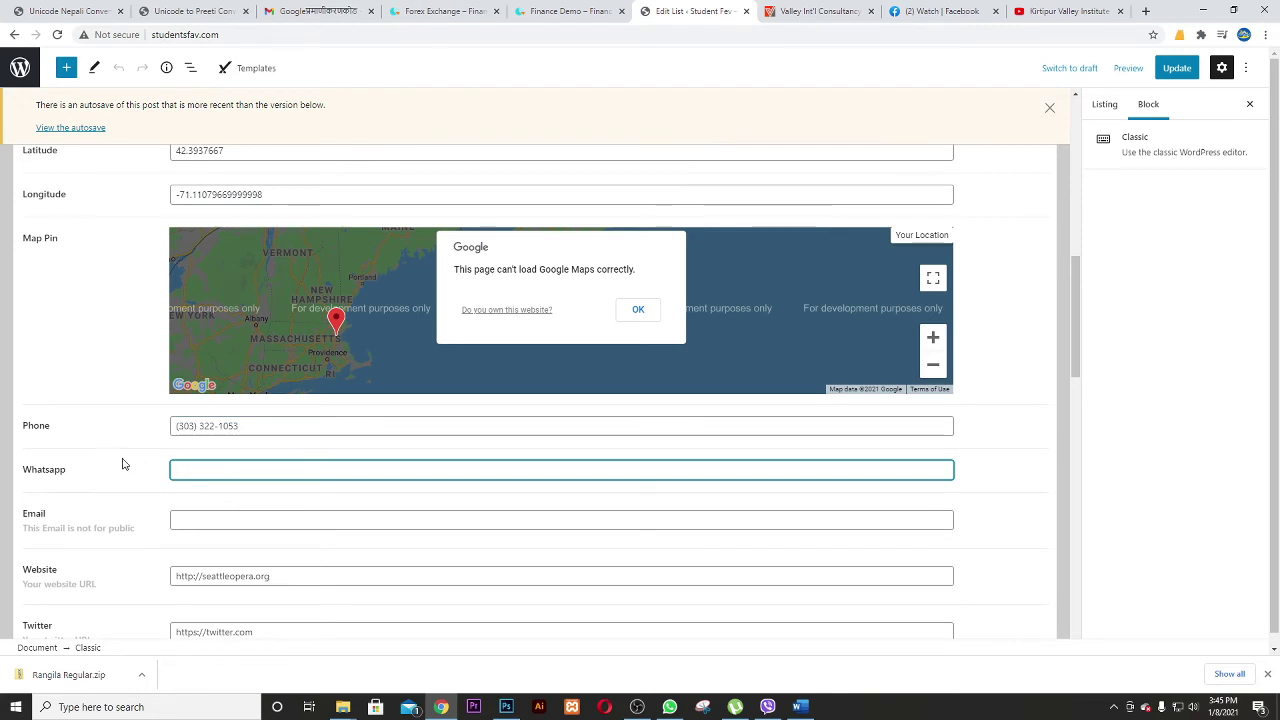
click(300, 585)
scroll(300, 578, down, 1)
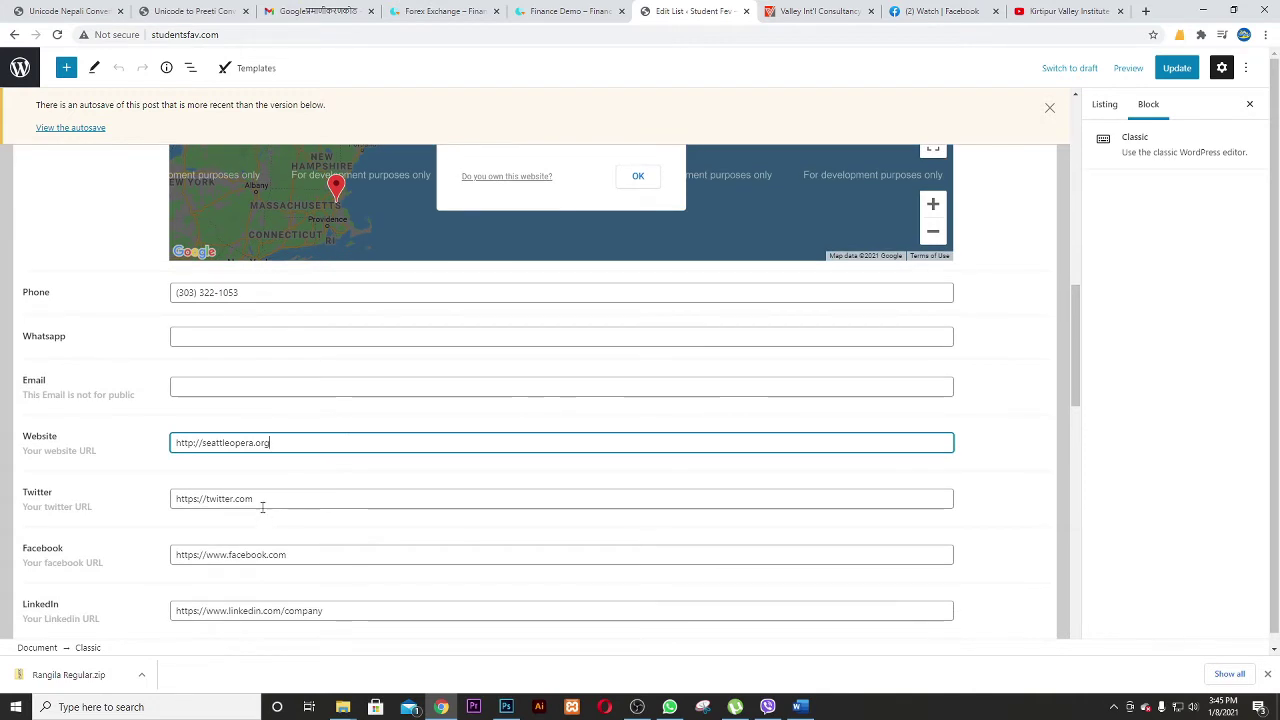
Inspect the Facebook, LinkedIn, Google Plus and Youtube channel link fields of the listing.
click(314, 552)
scroll(200, 545, down, 1)
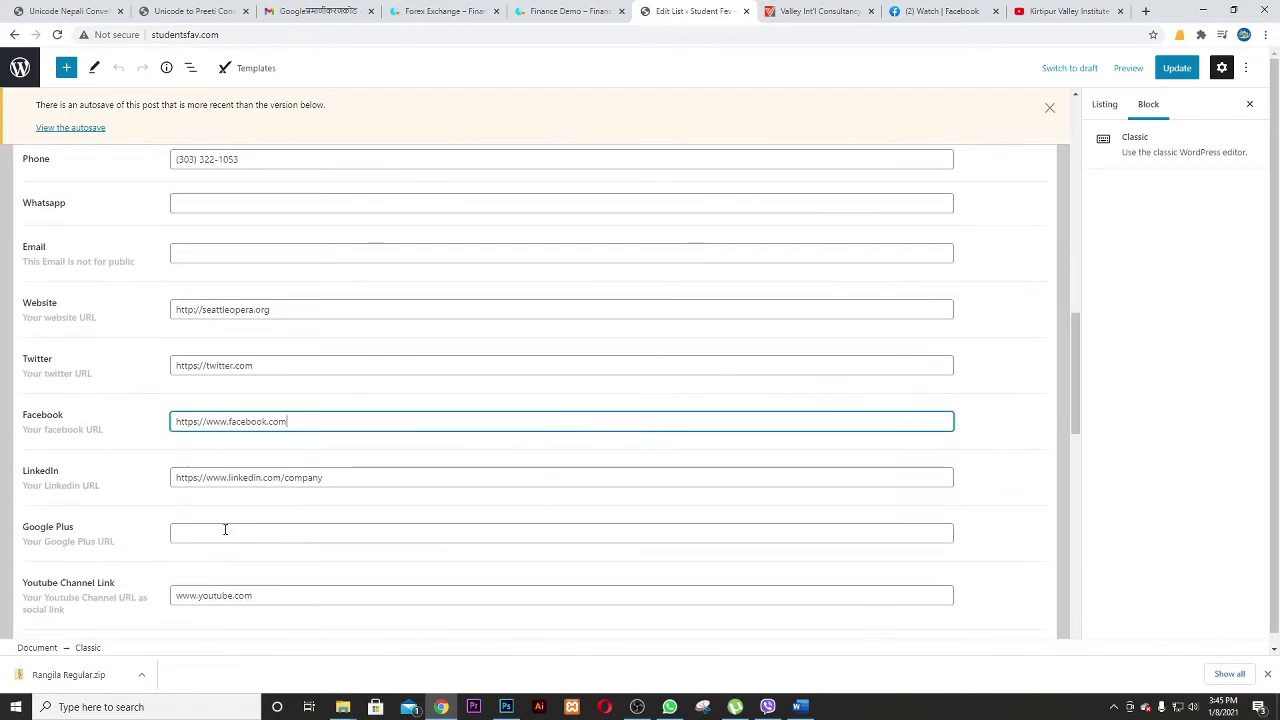
click(352, 477)
click(297, 534)
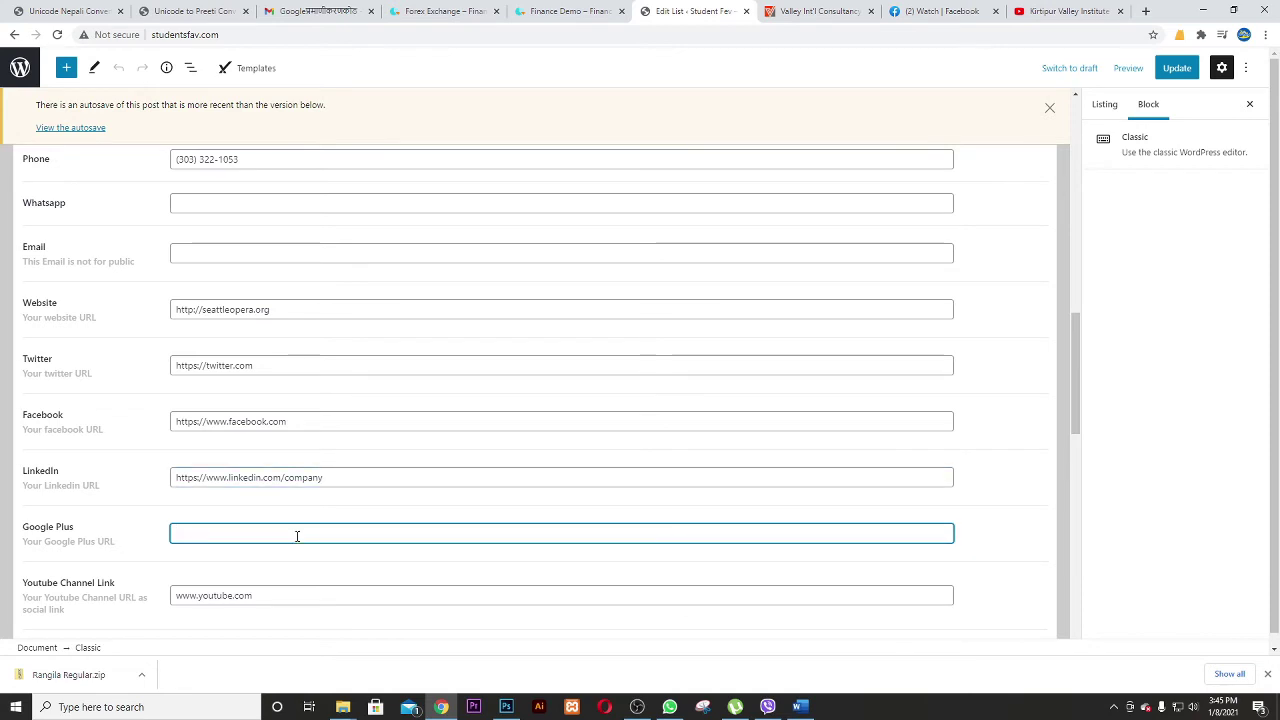
click(276, 594)
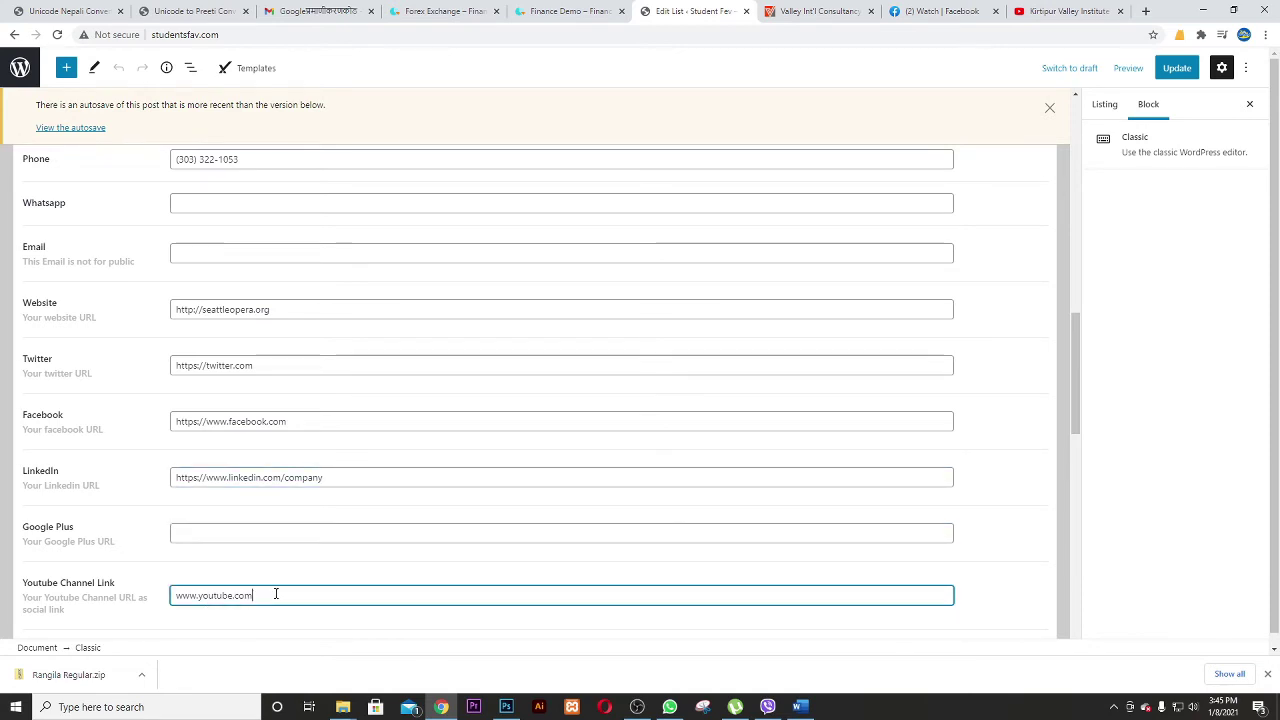
Review the Instagram profile link, Youtube video URL and image gallery settings of the listing.
scroll(166, 521, down, 2)
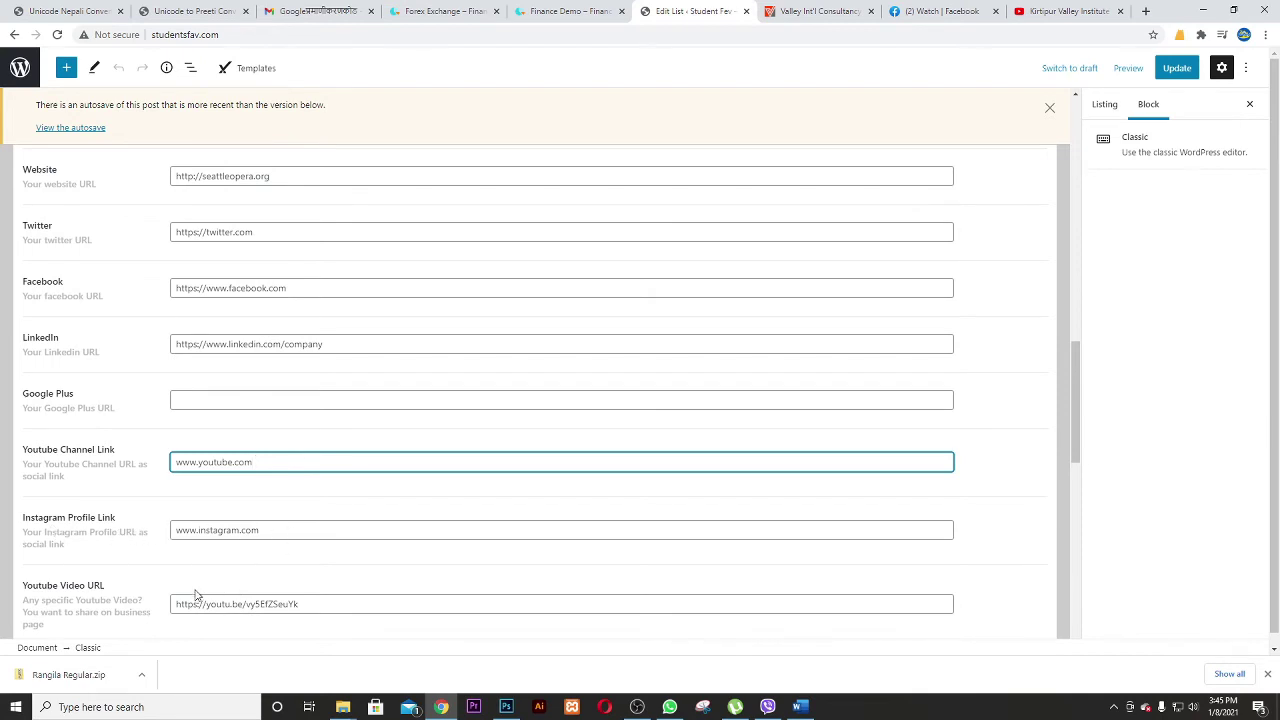
scroll(197, 596, down, 1)
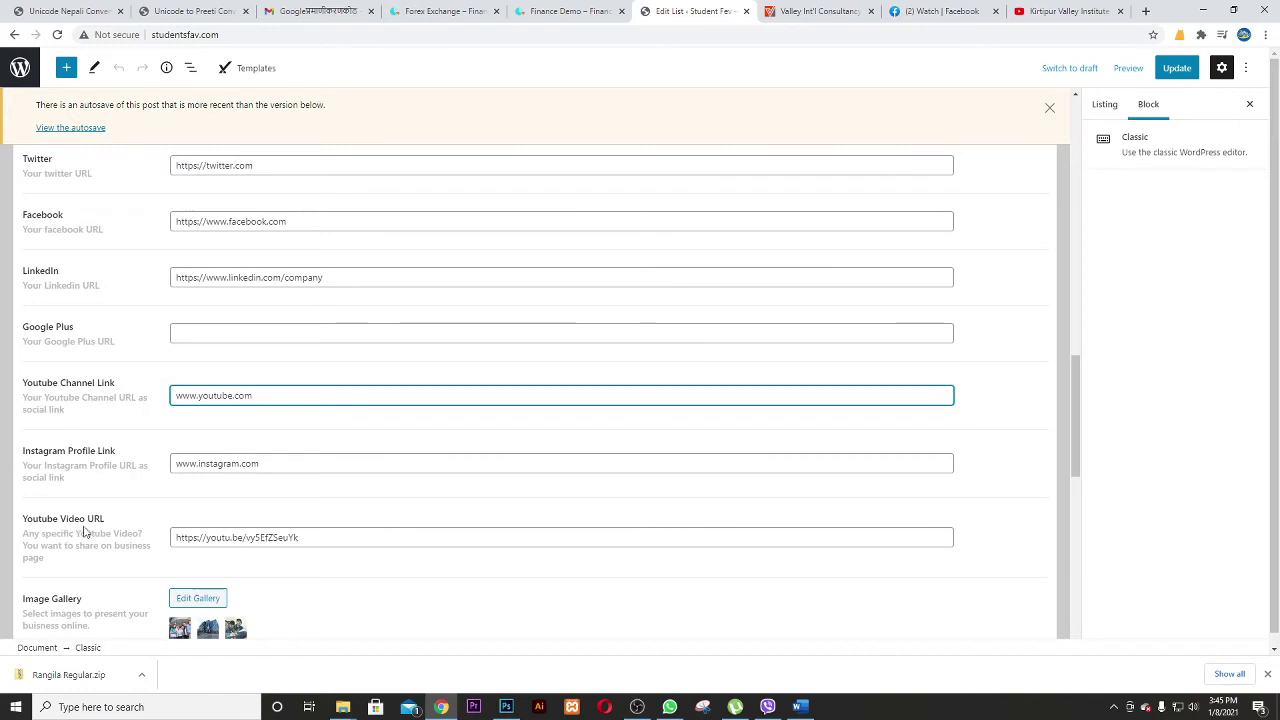
scroll(211, 533, down, 2)
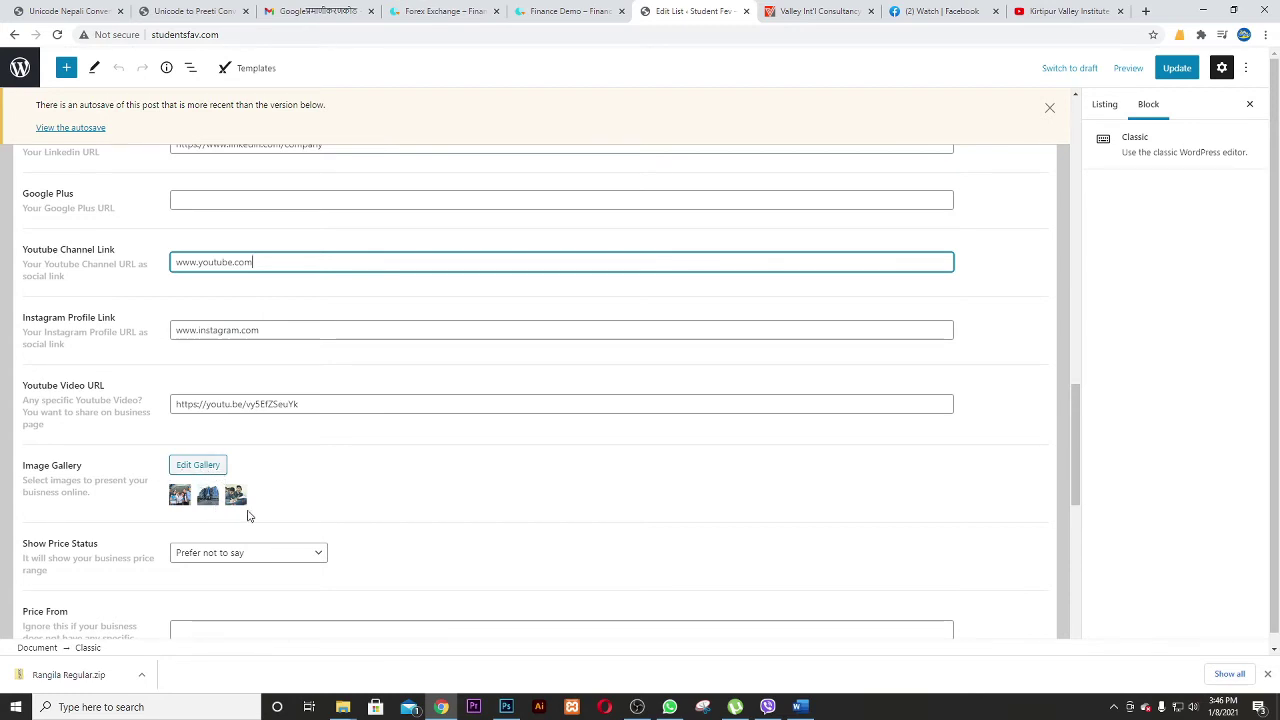
Check the listing's category, tags and featured image settings, and update The British College listing.
scroll(249, 516, down, 2)
scroll(362, 491, up, 10)
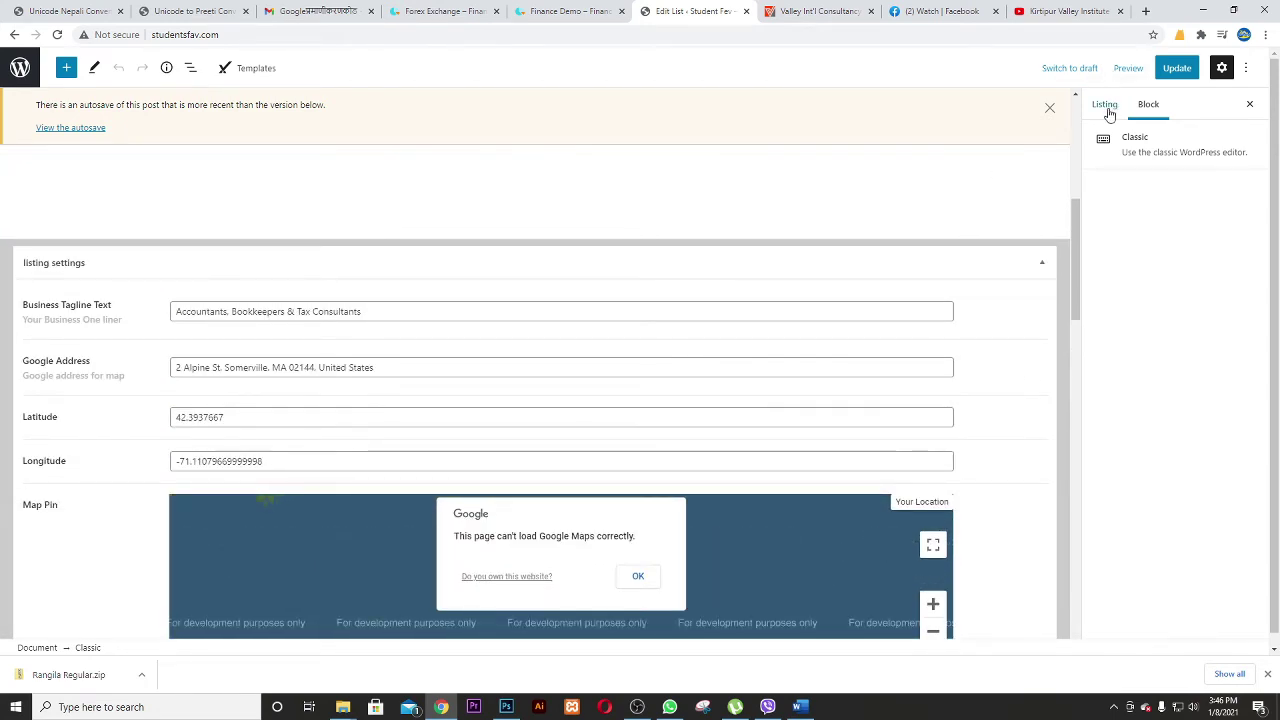
click(1106, 107)
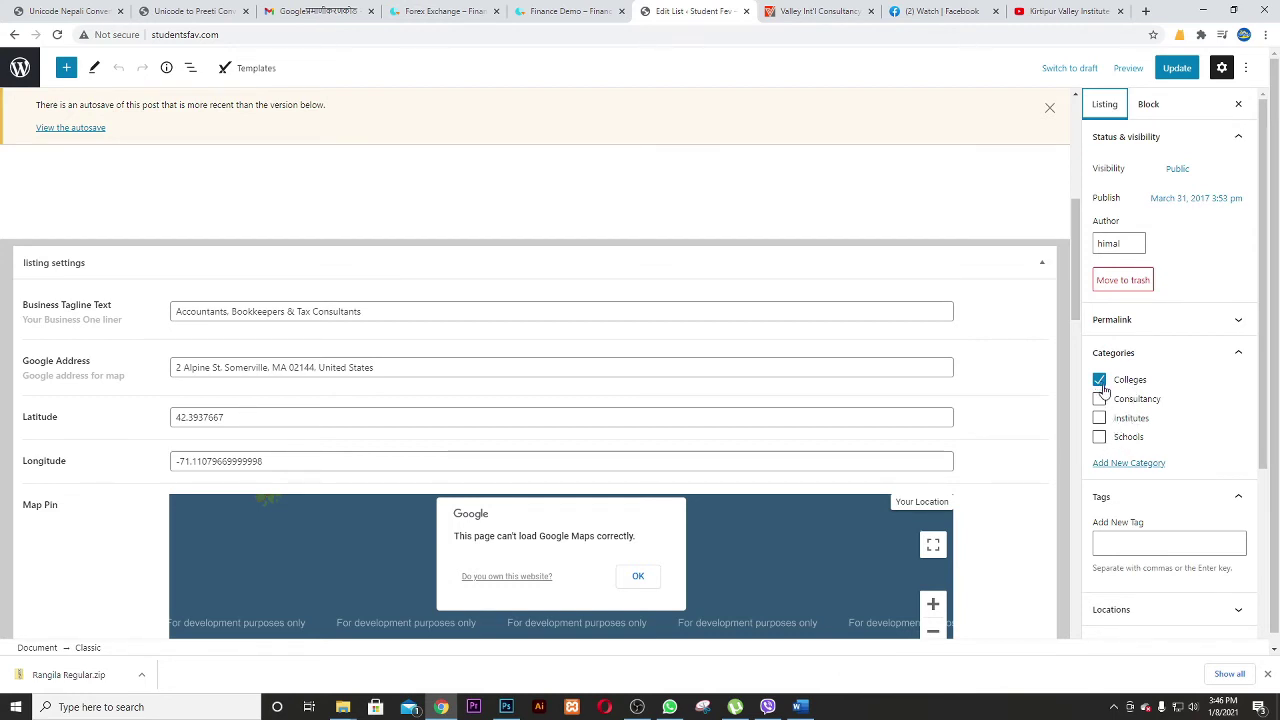
scroll(1108, 429, down, 3)
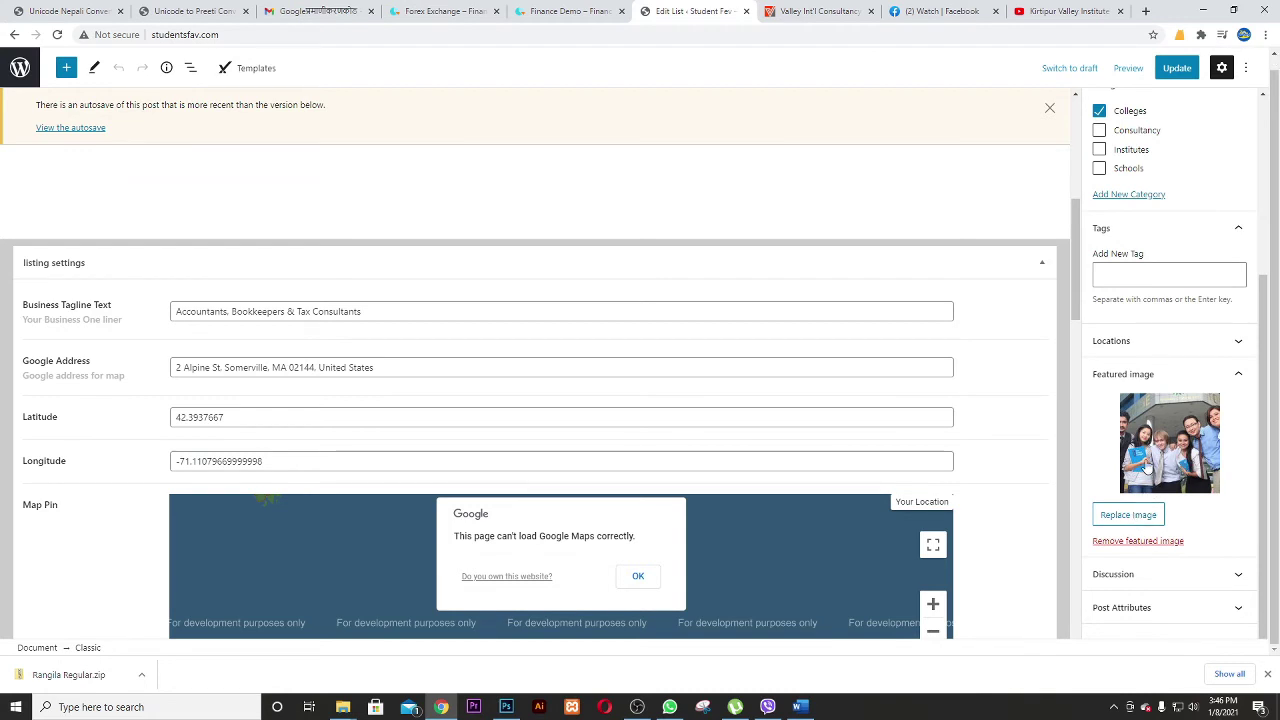
scroll(1177, 571, up, 3)
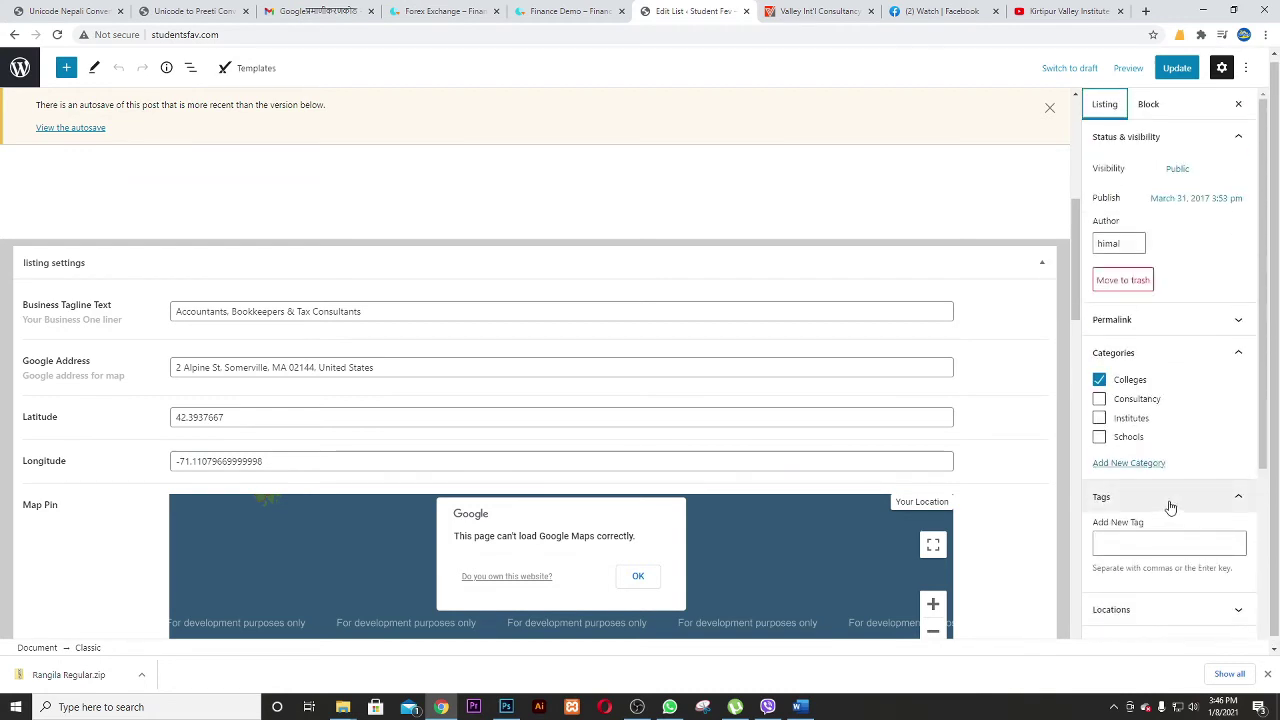
click(1177, 68)
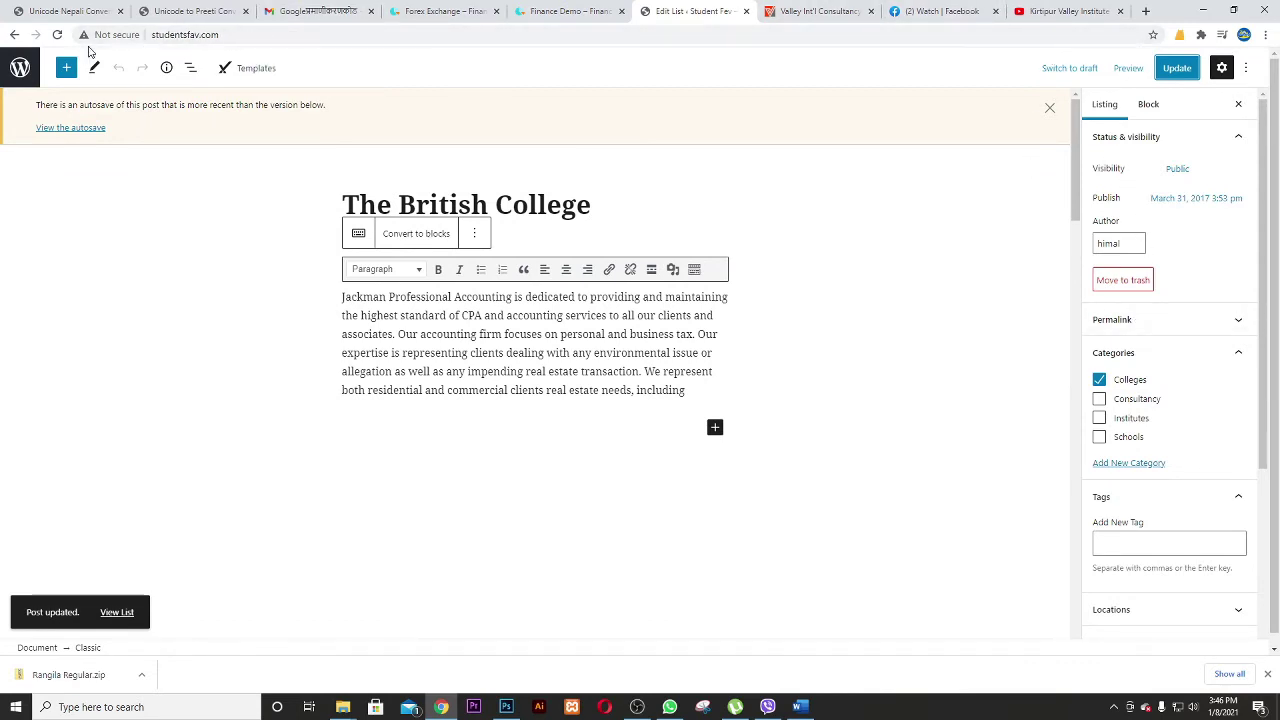
Return to the listings overview, visit the public site and open The British College from the Exclusive listings.
click(14, 35)
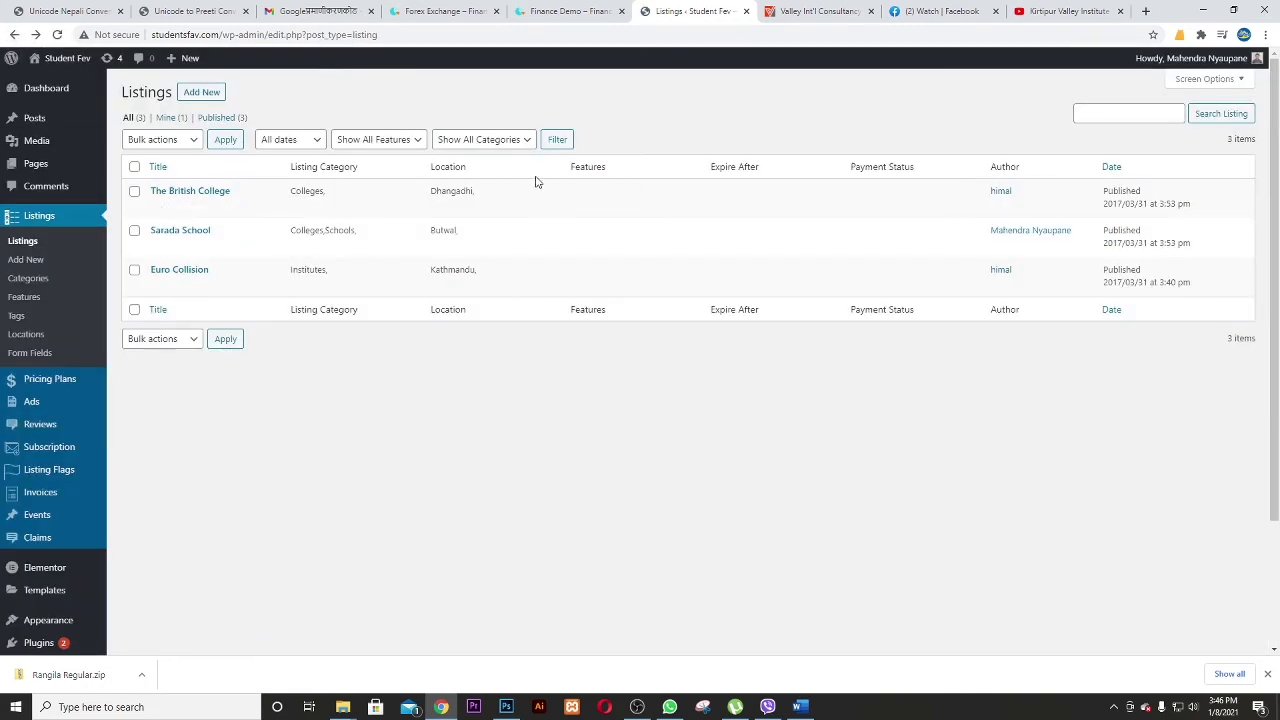
mouse_move(60, 58)
click(40, 83)
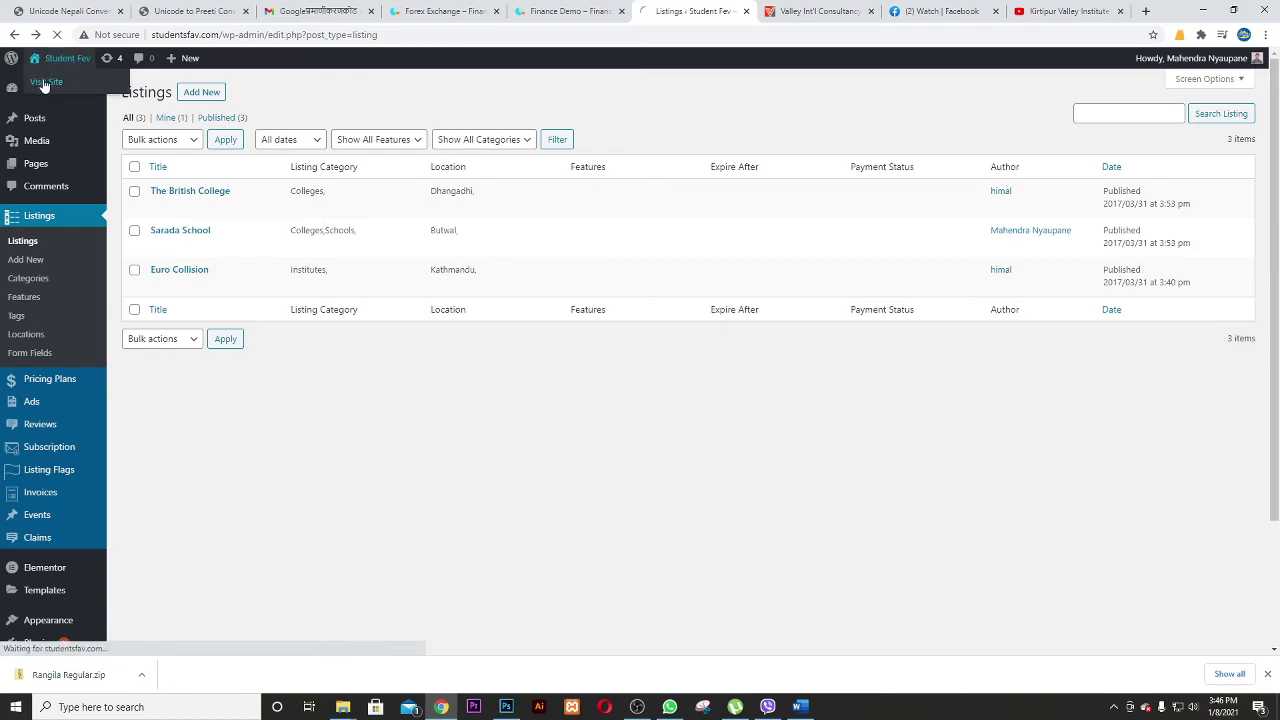
scroll(588, 243, down, 12)
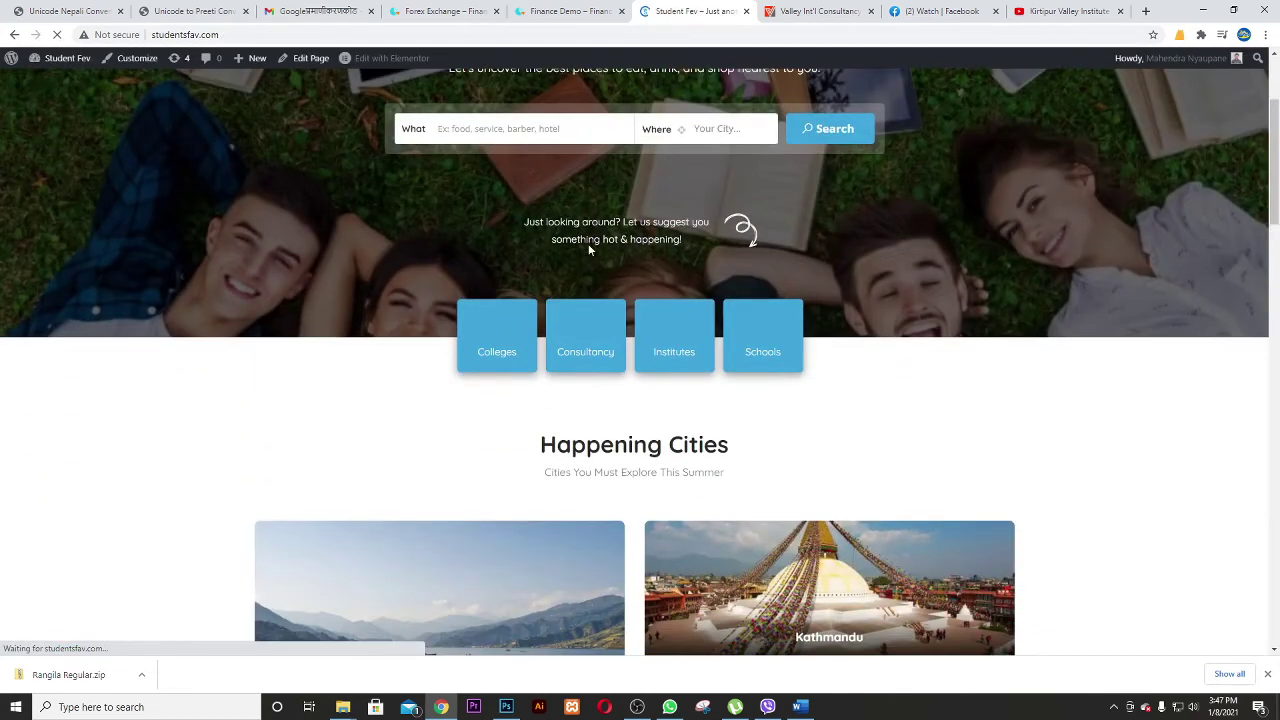
scroll(497, 282, down, 4)
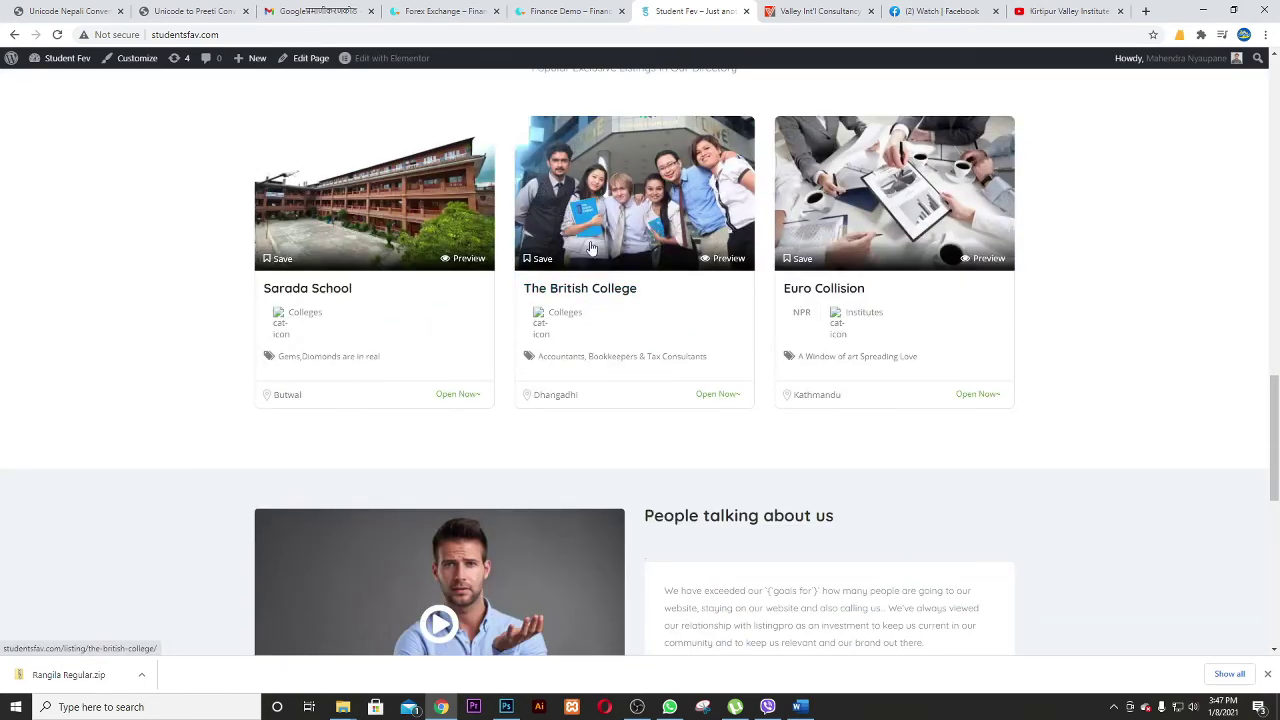
scroll(650, 206, up, 1)
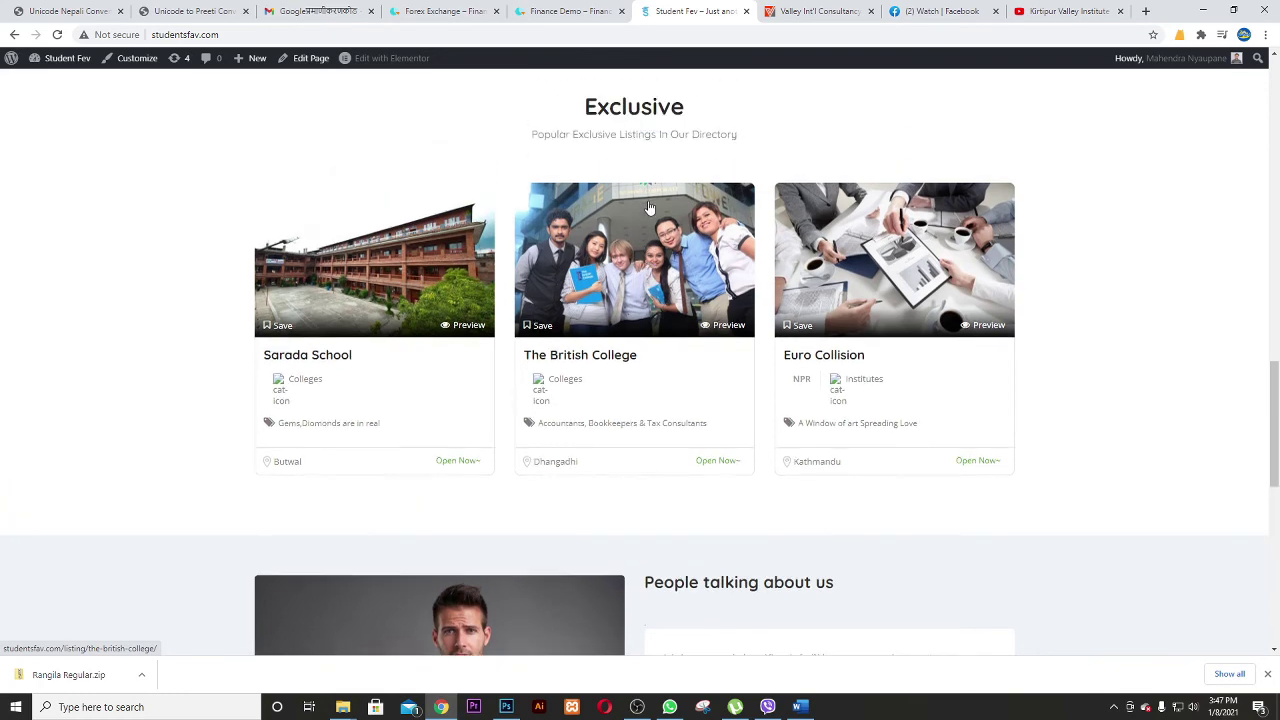
click(588, 358)
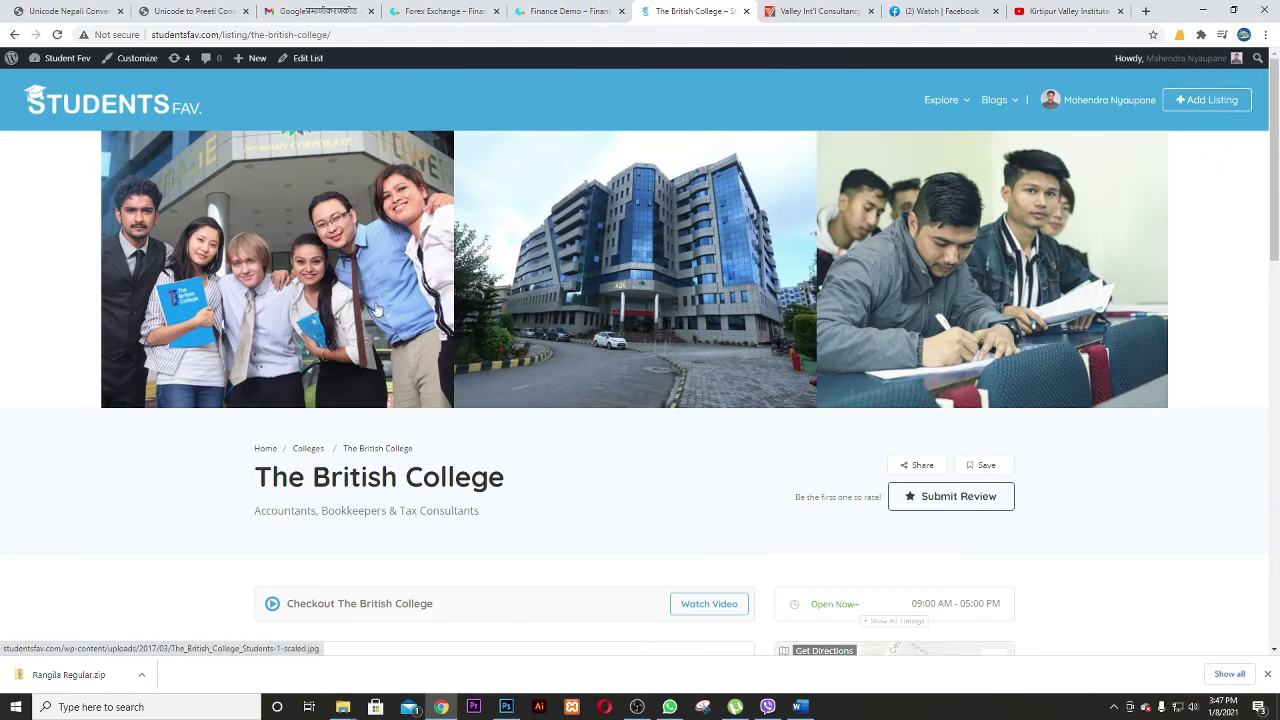
Review the title, tagline and description on the public page of The British College.
scroll(390, 415, down, 2)
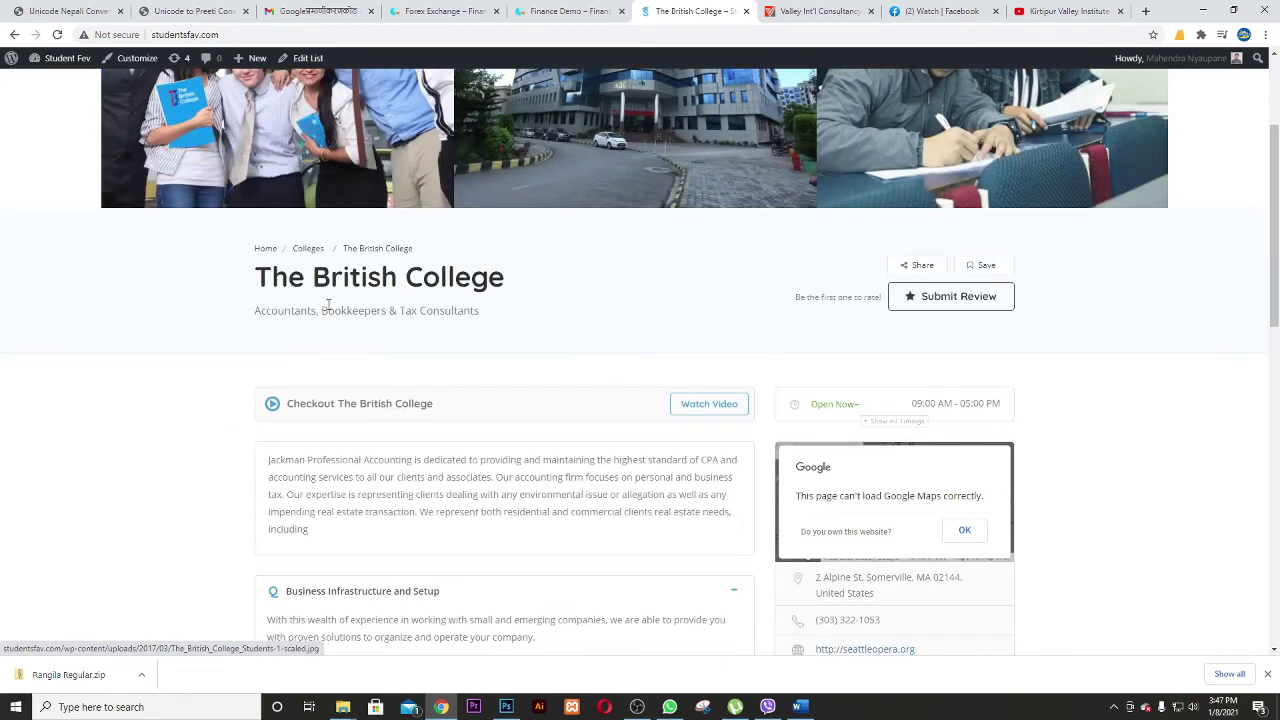
drag(263, 278, 557, 280)
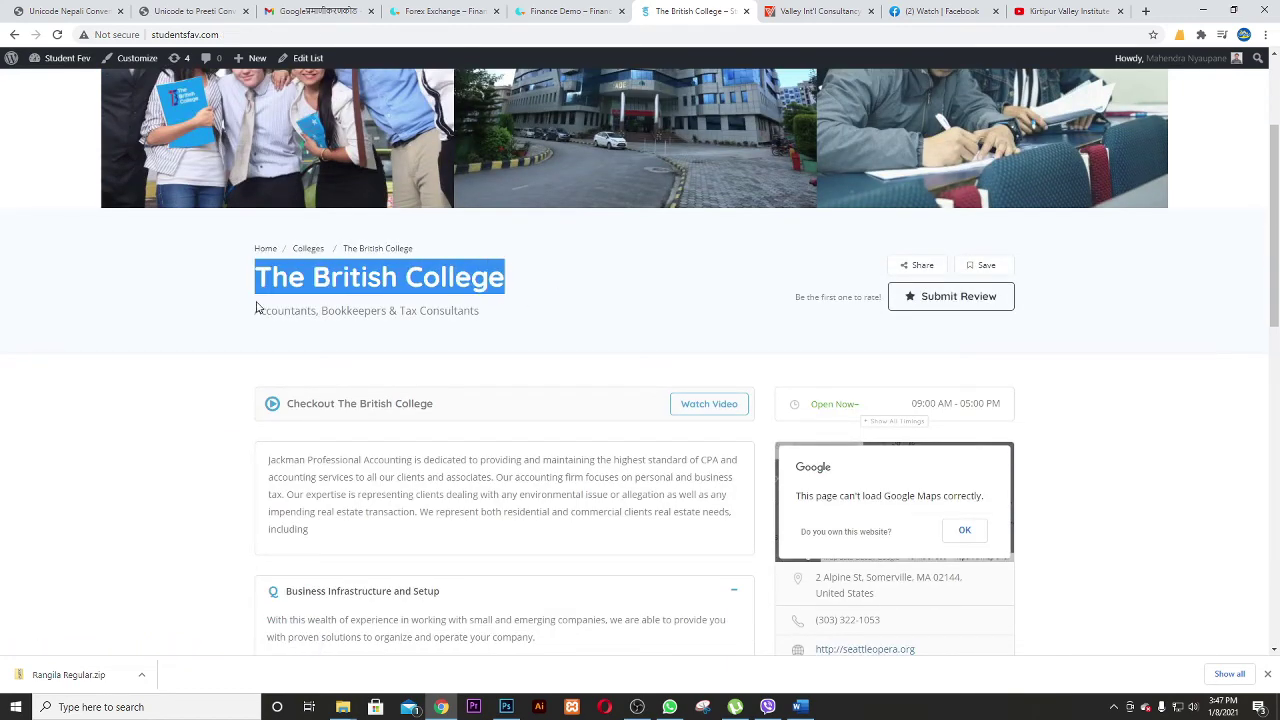
drag(256, 312, 494, 313)
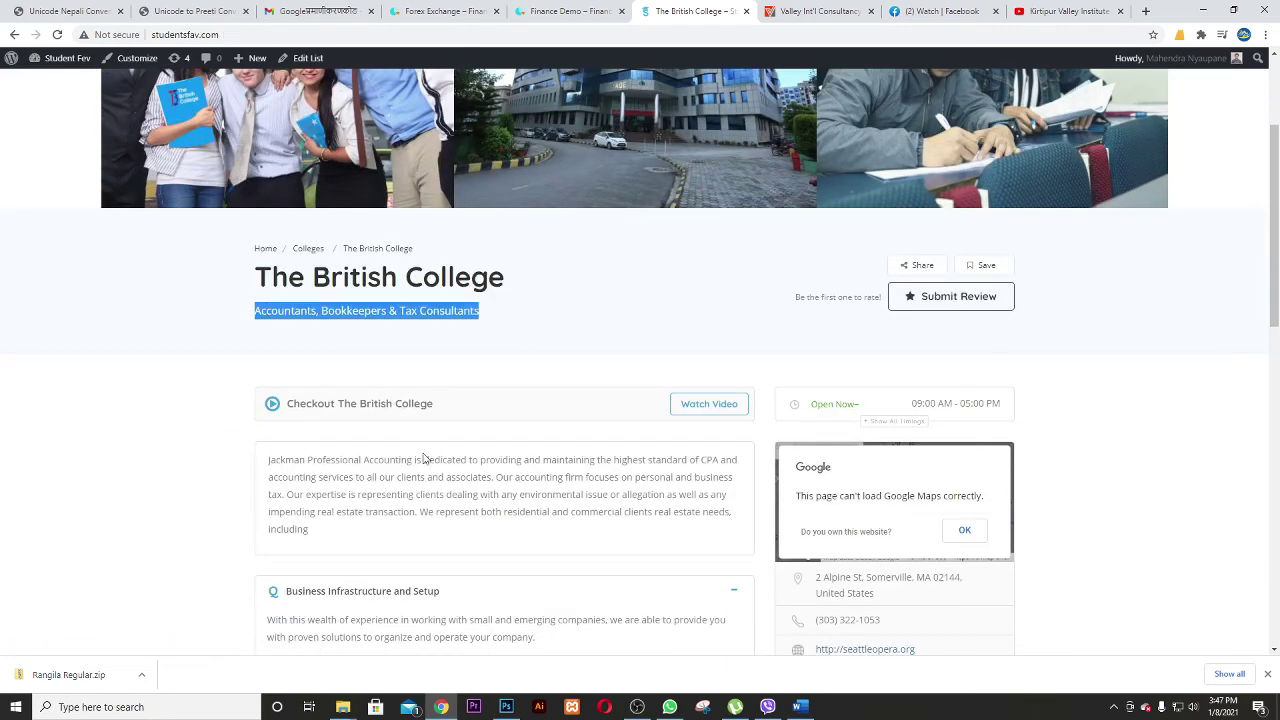
scroll(352, 366, down, 2)
drag(269, 274, 398, 338)
scroll(446, 391, down, 2)
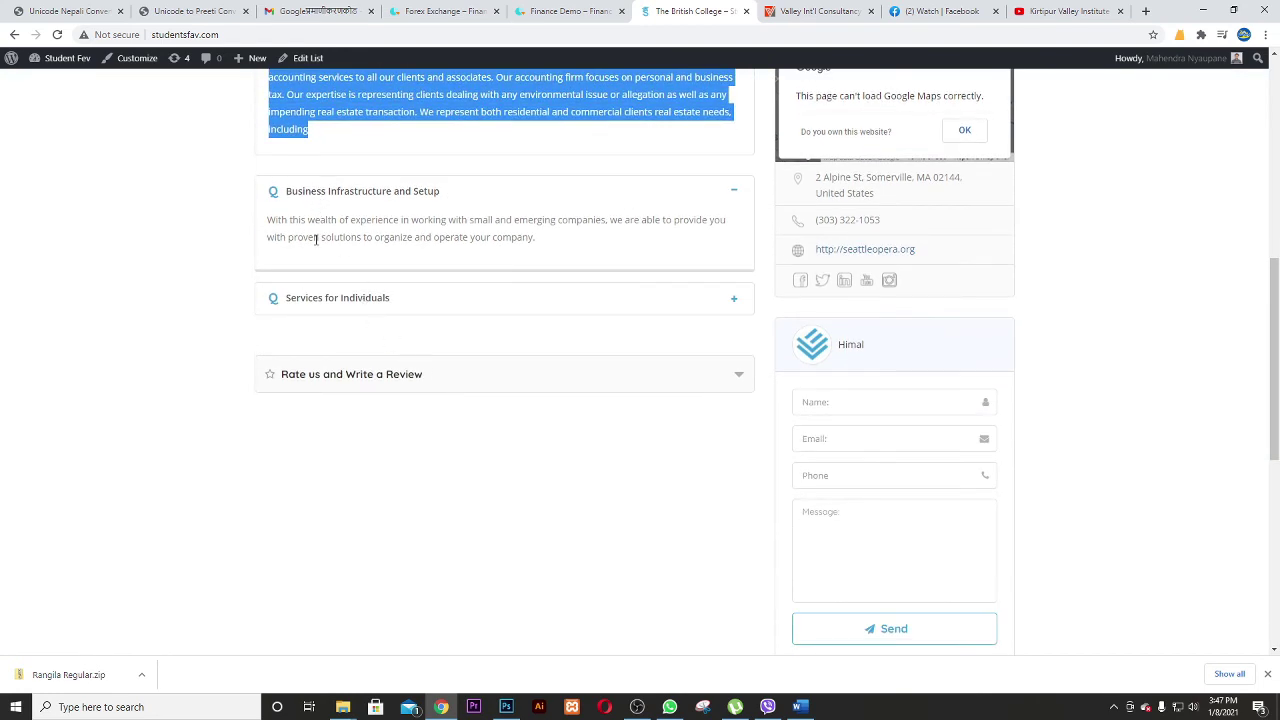
Dismiss the Google Maps error and review the listing's map, address, contact details, social links and contact form.
scroll(786, 358, up, 3)
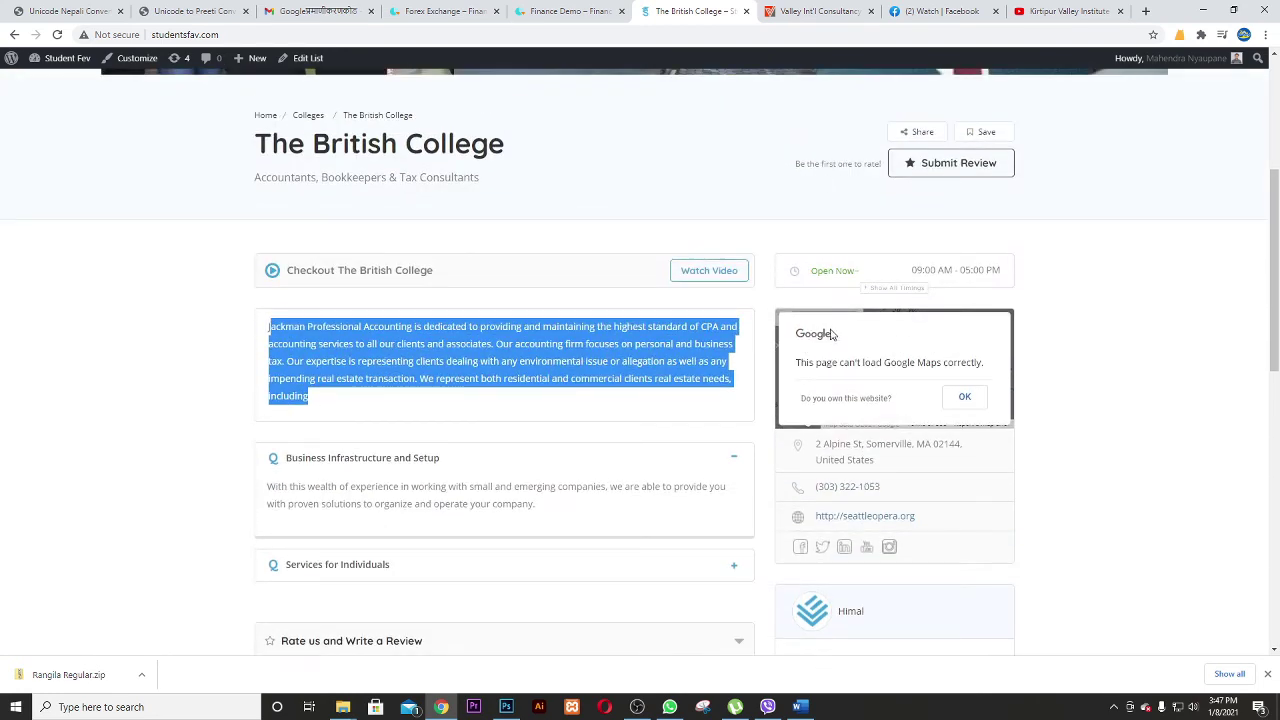
click(964, 397)
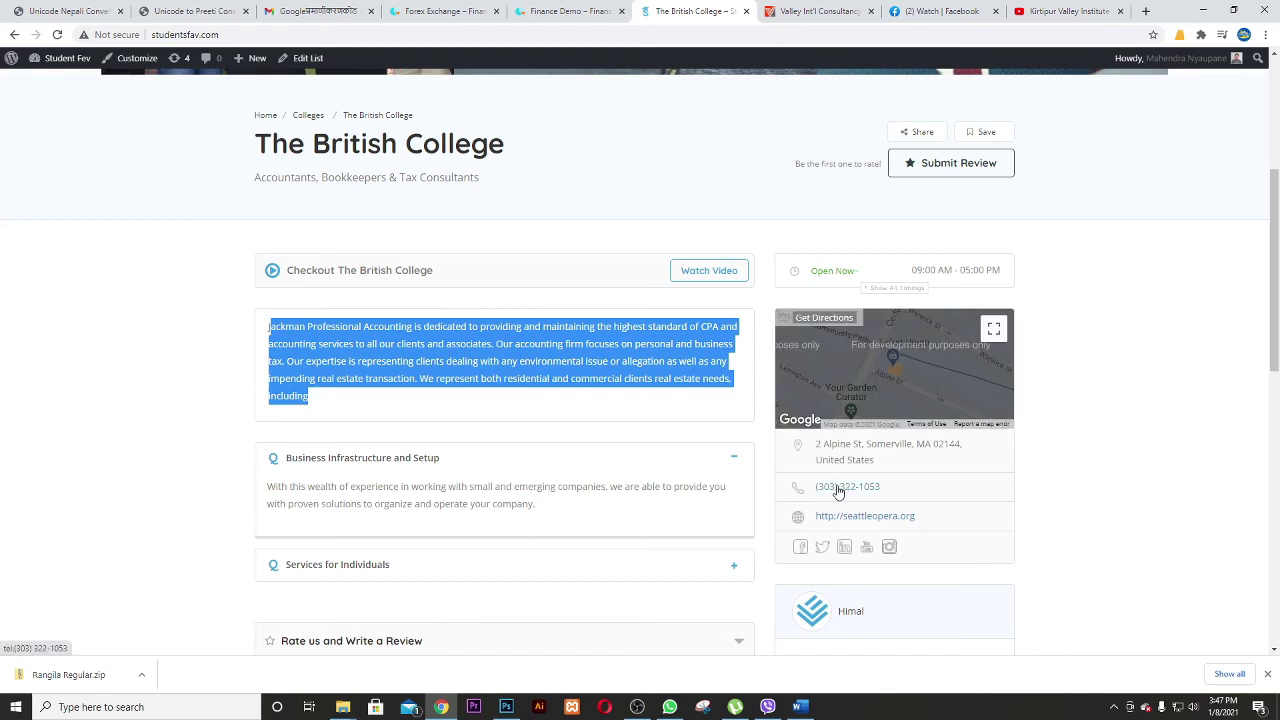
scroll(940, 526, down, 2)
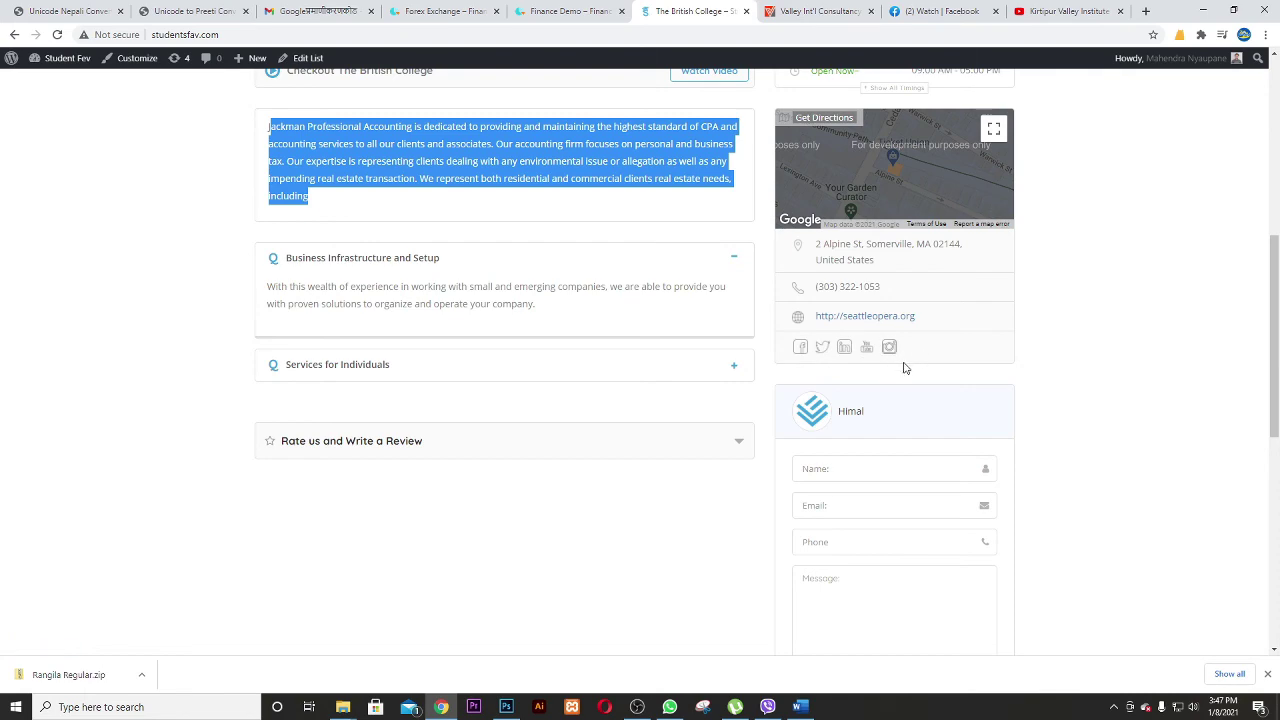
scroll(880, 368, down, 3)
scroll(545, 358, down, 3)
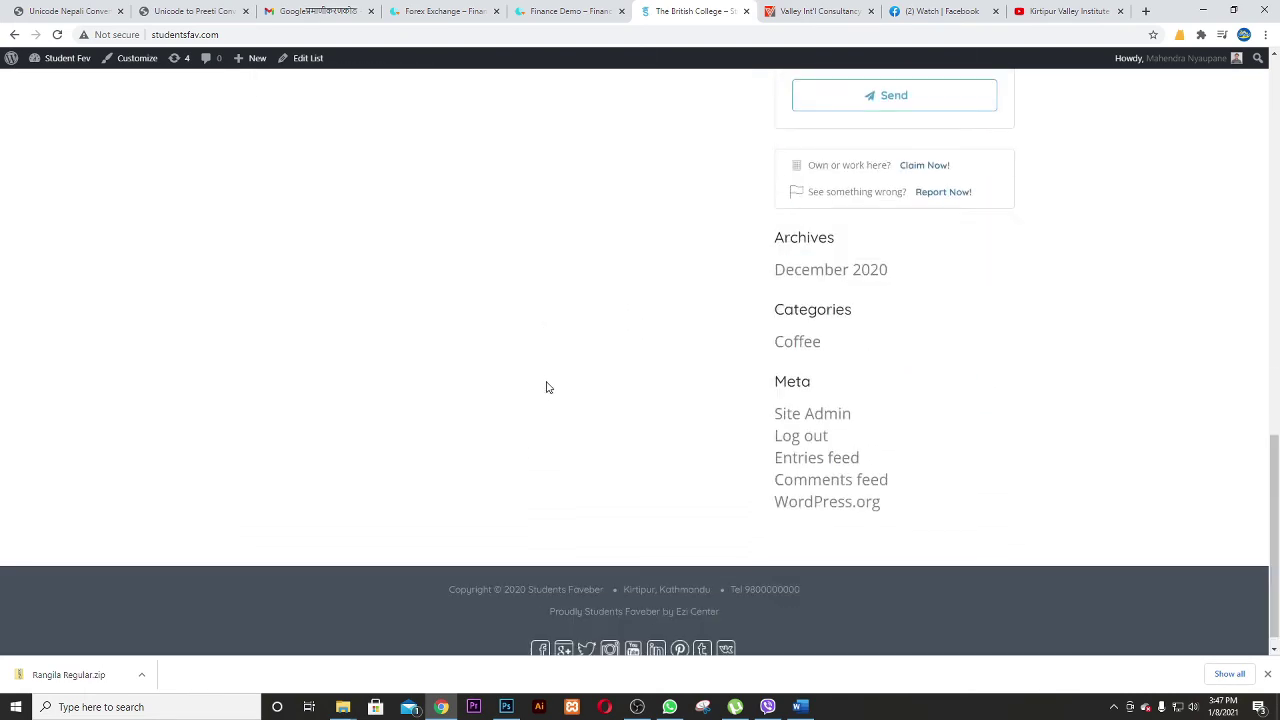
Look over the gallery images and heading area of The British College page again.
scroll(546, 383, up, 8)
scroll(305, 265, up, 2)
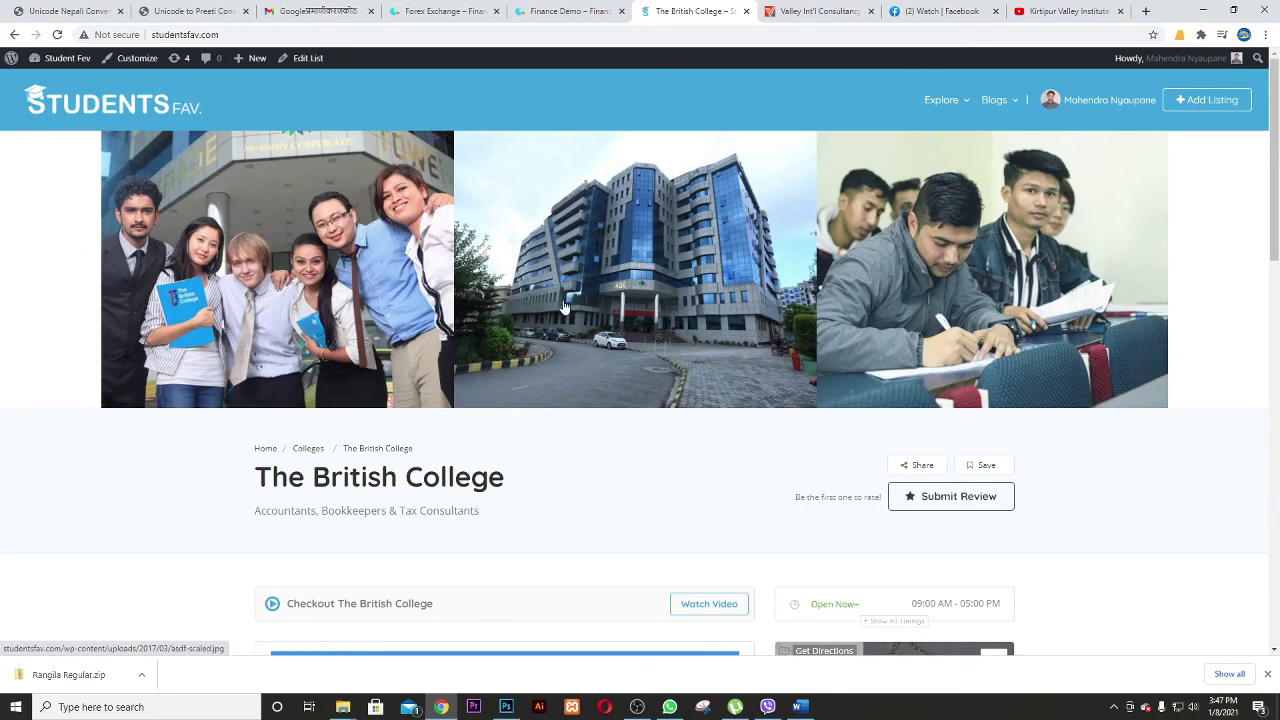
scroll(351, 280, down, 3)
scroll(363, 303, up, 3)
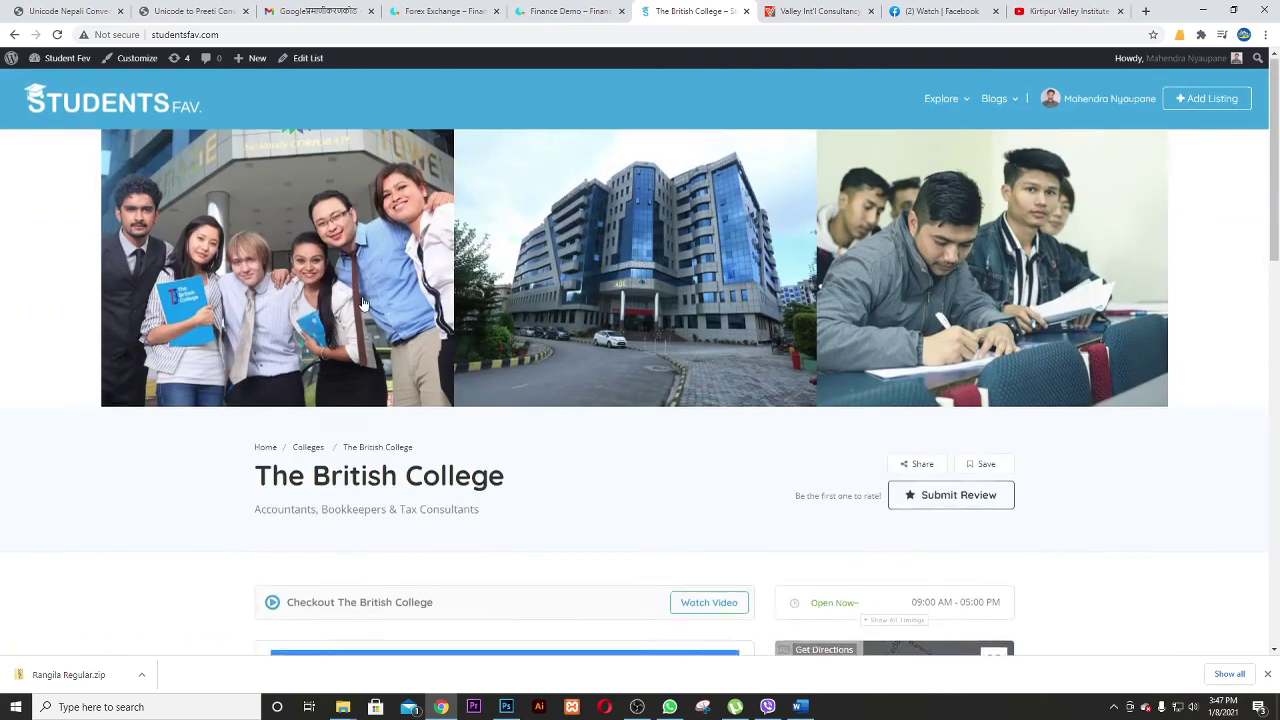